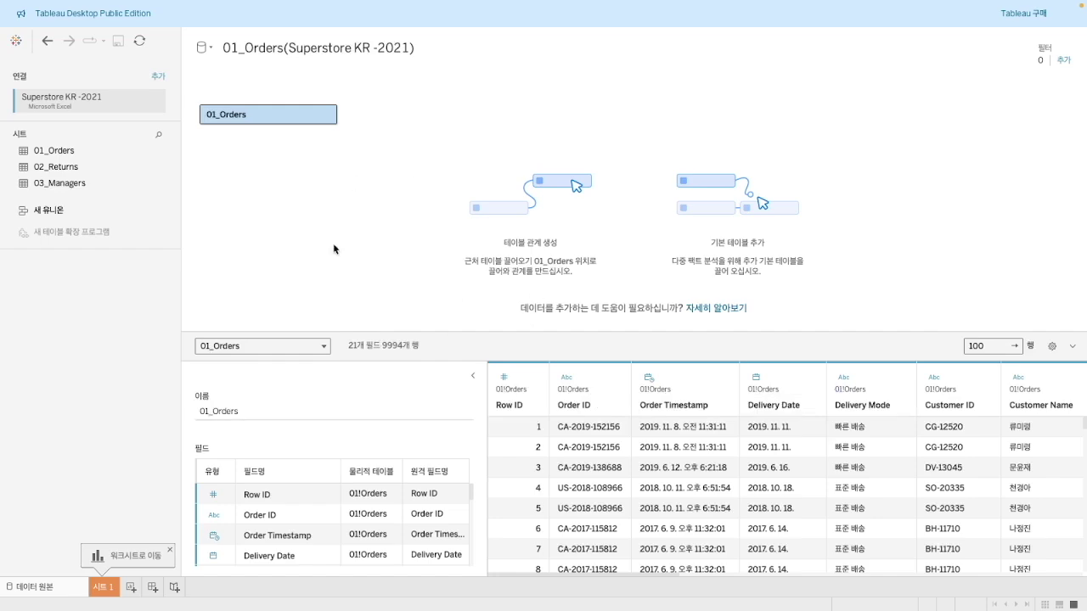
# On worksheet 시트 1, put generated latitude on columns and generated longitude on rows, and convert the view to a symbol map
pyautogui.click(102, 587)
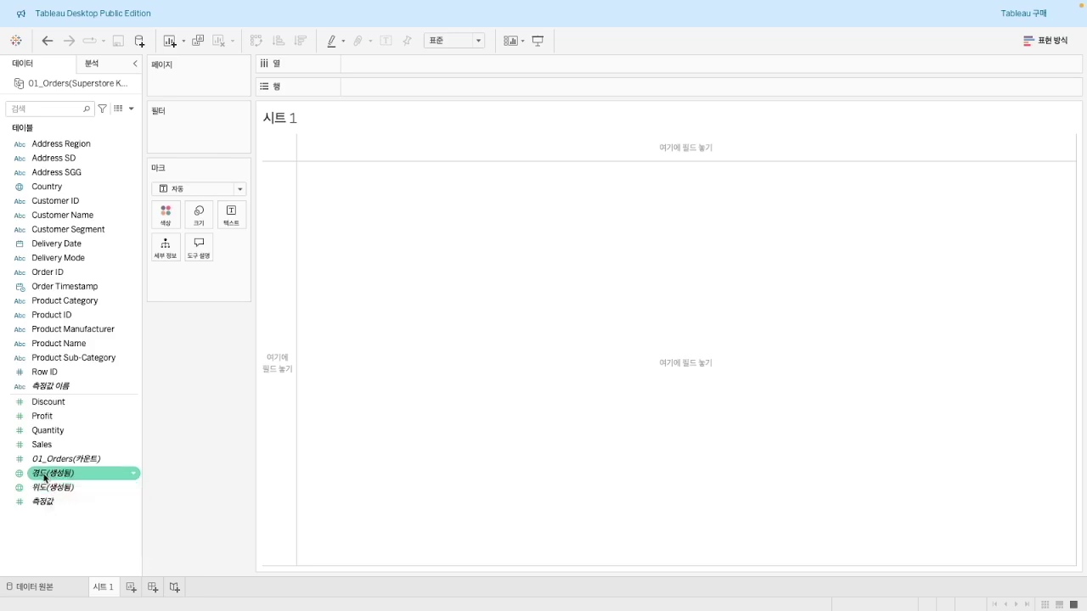
pyautogui.moveTo(45, 478)
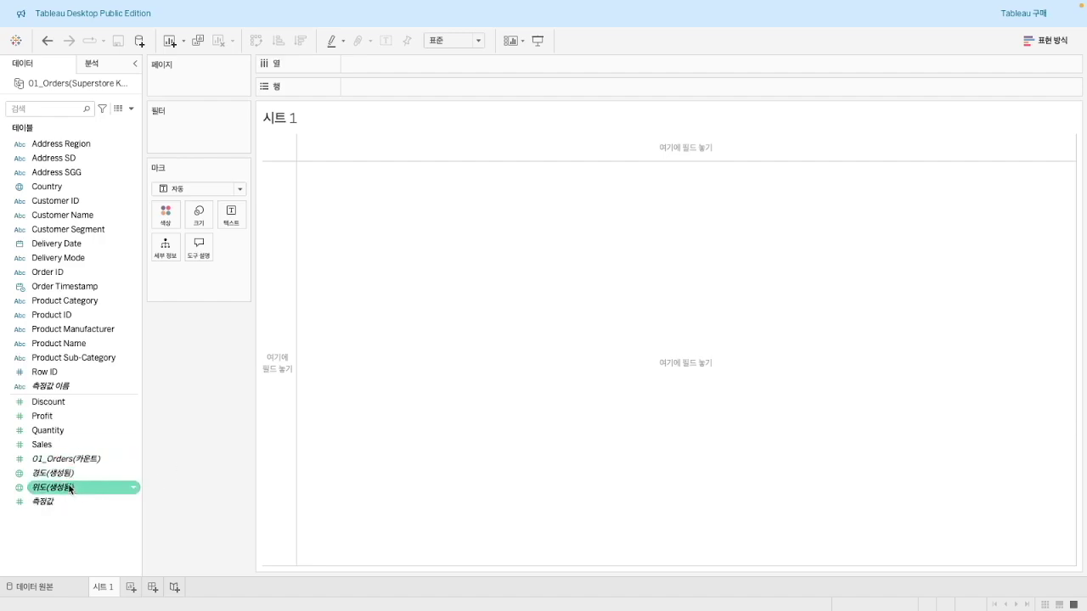
pyautogui.moveTo(71, 489)
pyautogui.mouseDown()
pyautogui.moveTo(99, 402)
pyautogui.moveTo(376, 64)
pyautogui.moveTo(397, 67)
pyautogui.mouseUp()
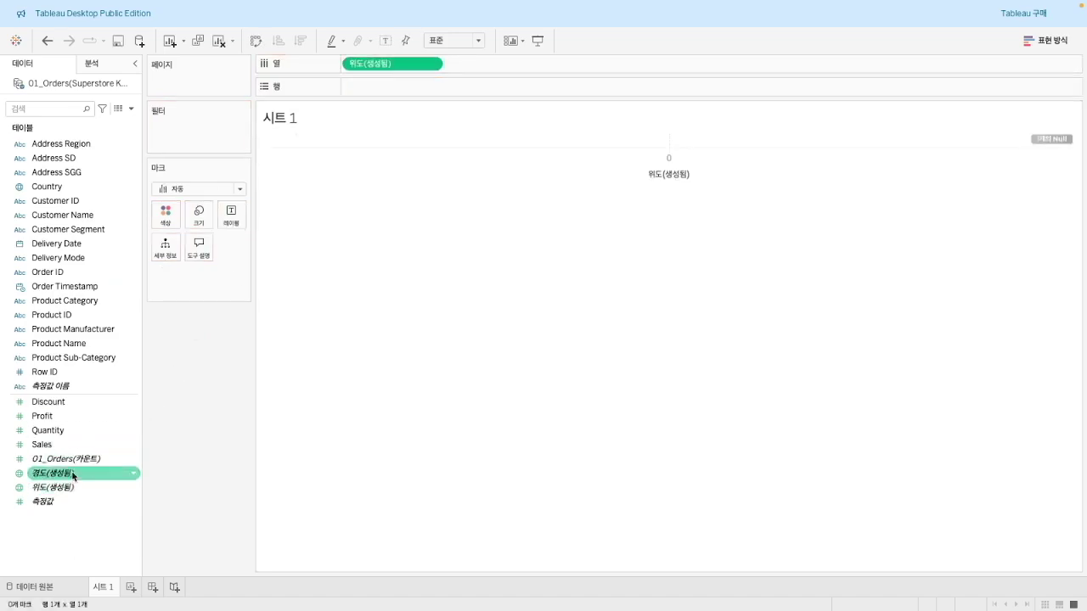
pyautogui.moveTo(73, 476); pyautogui.dragTo(388, 88)
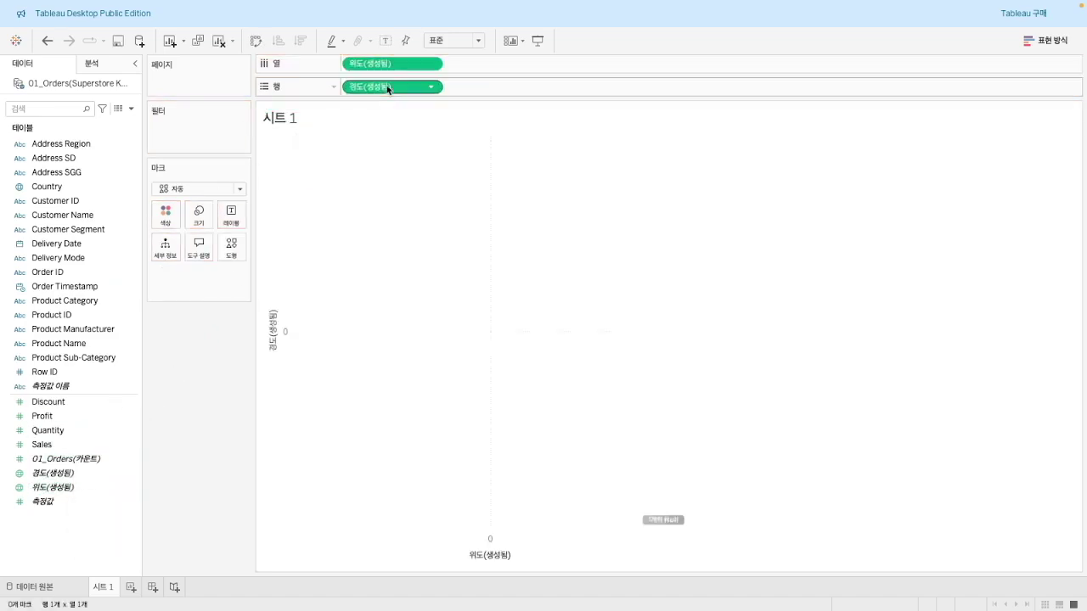
pyautogui.click(1042, 40)
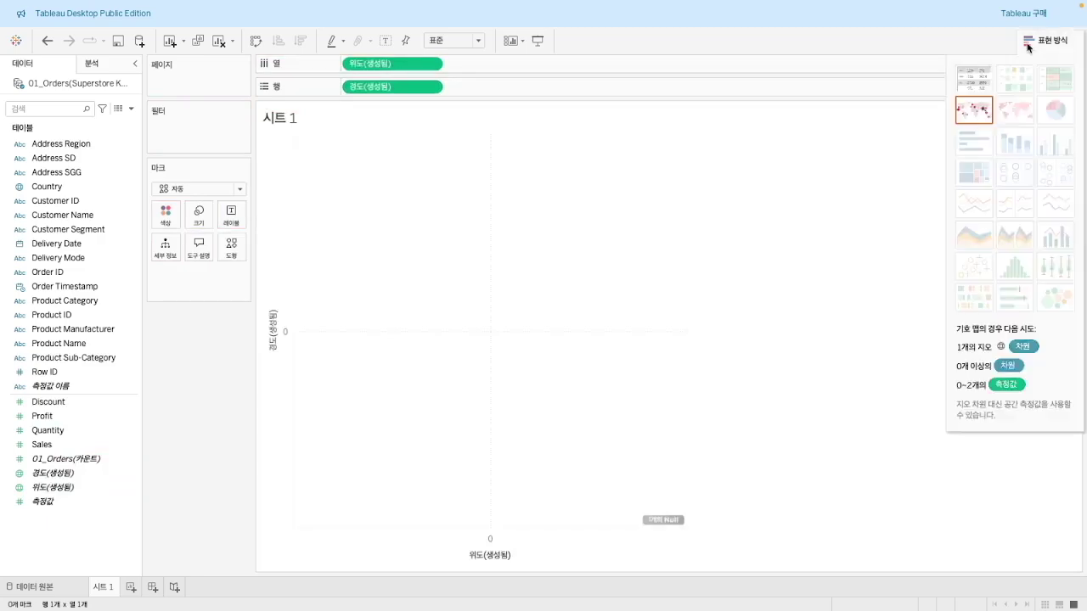
pyautogui.click(974, 113)
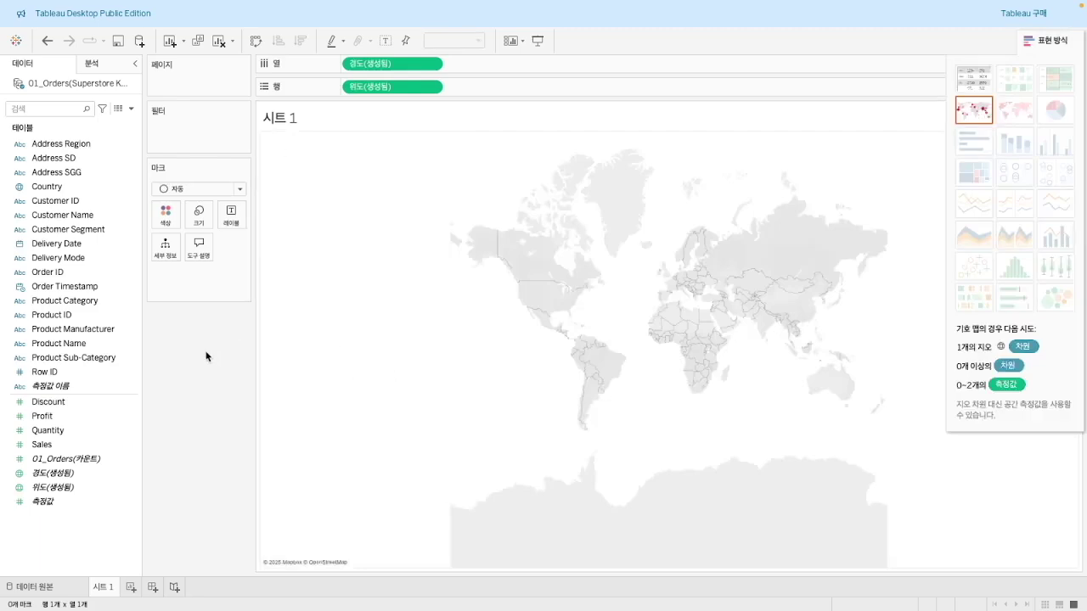
# Assign the geographic role 주/시/도 to Address SD and 시군구 to Address SGG
pyautogui.rightClick(66, 161)
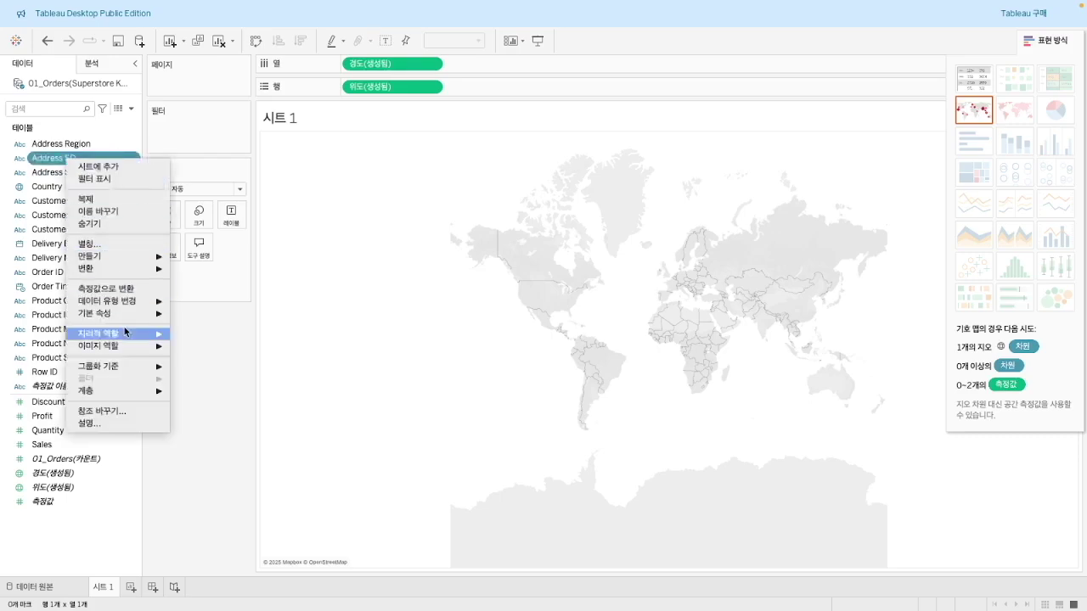
pyautogui.moveTo(127, 333)
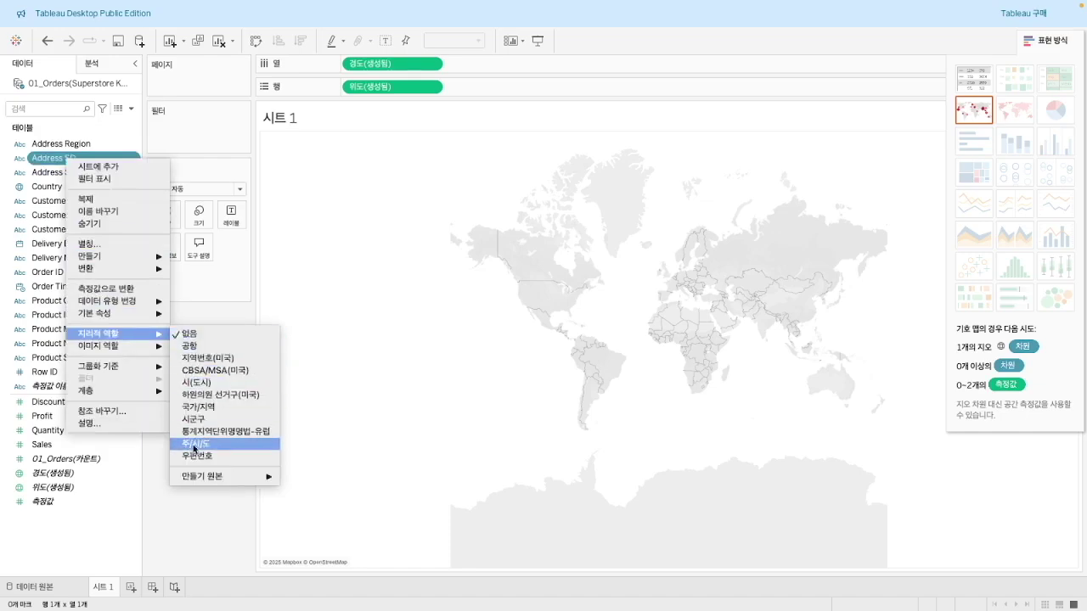
pyautogui.click(195, 446)
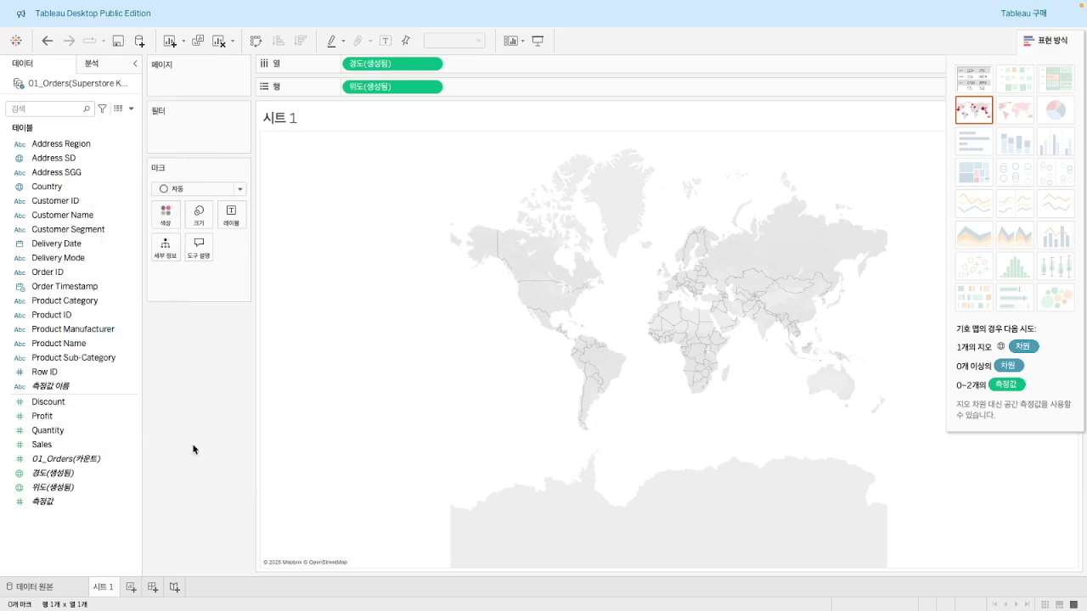
pyautogui.rightClick(78, 177)
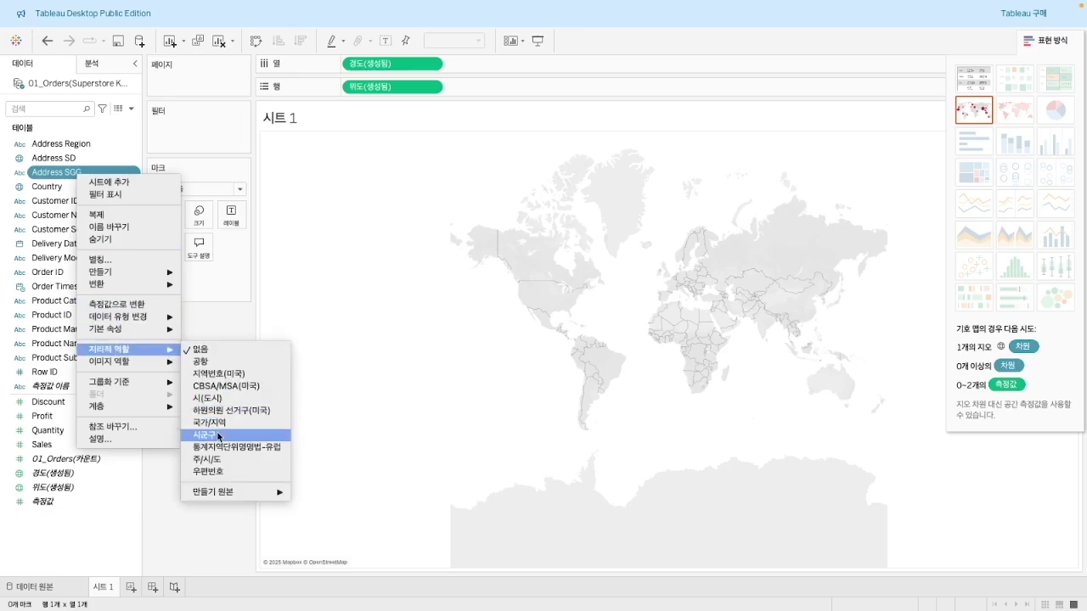
pyautogui.click(218, 436)
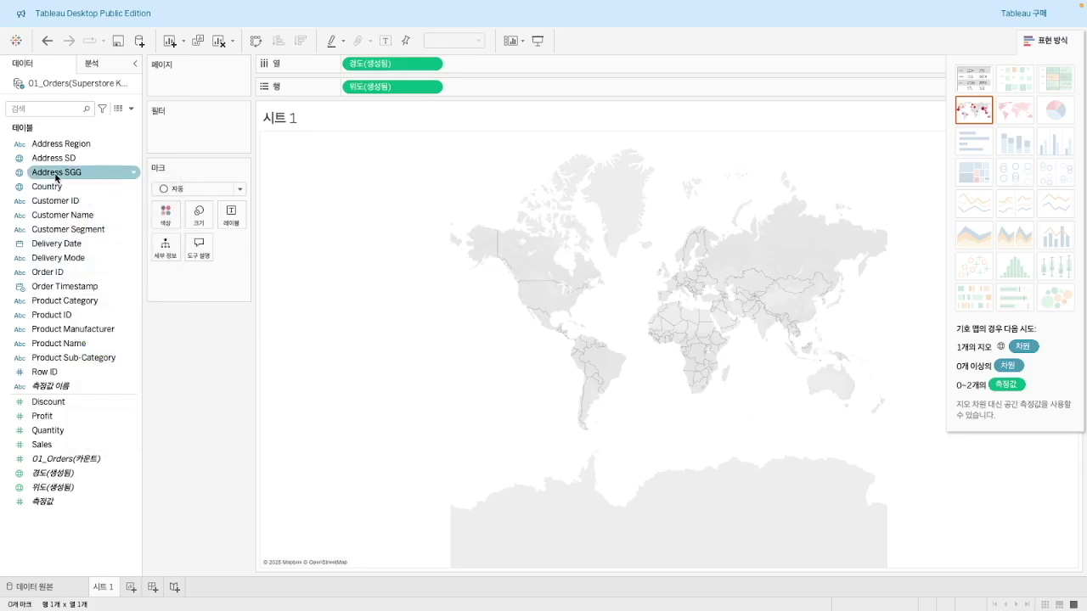
# Plot Address SGG on the map as a detail mark and inspect its unrecognized locations in the location editor
pyautogui.moveTo(56, 176); pyautogui.dragTo(180, 279)
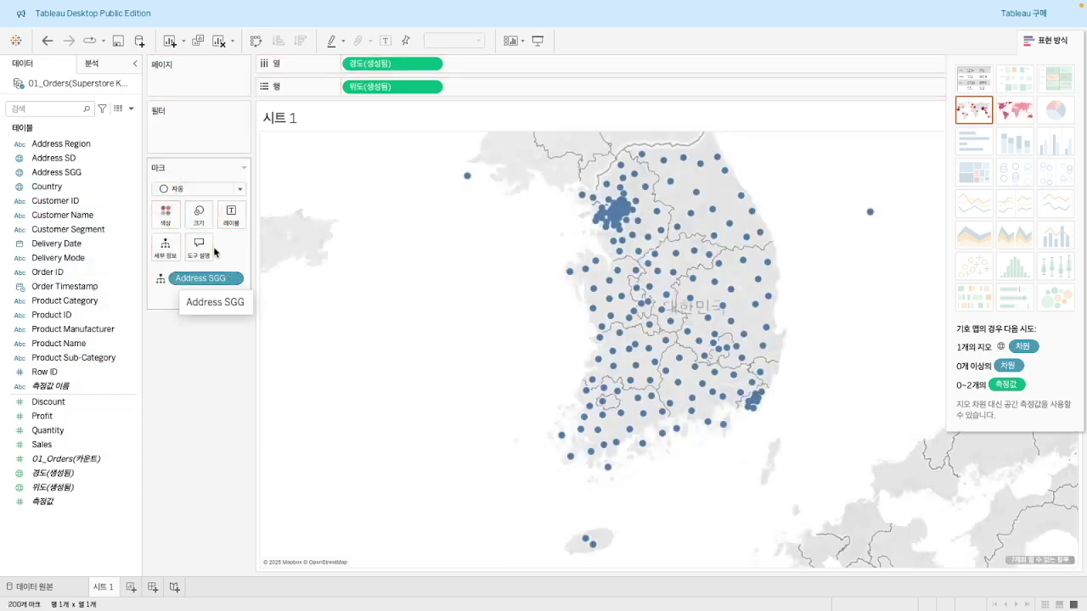
pyautogui.click(1031, 40)
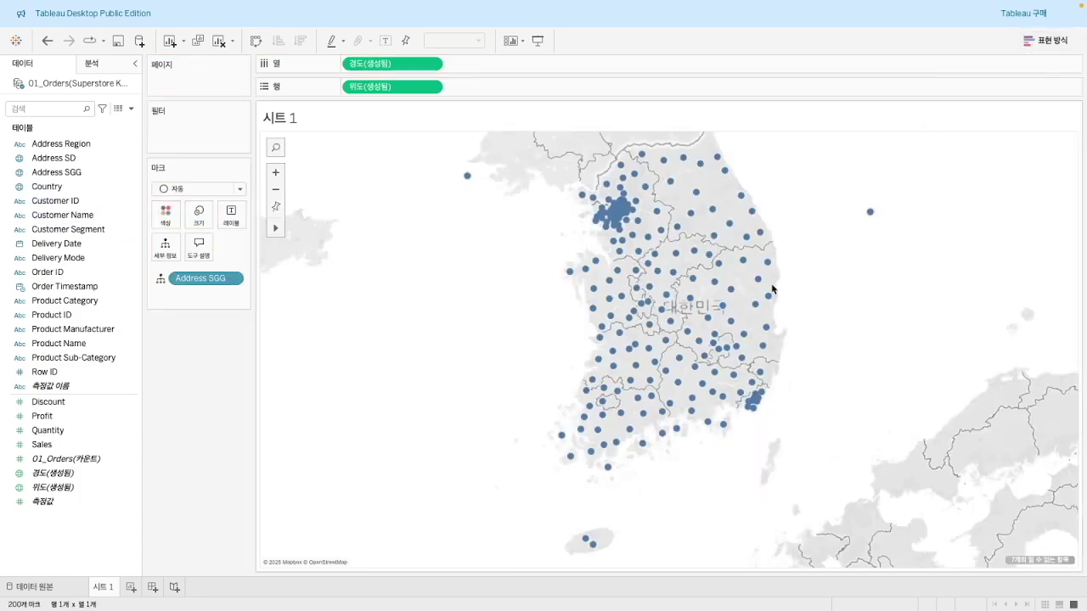
pyautogui.click(1023, 561)
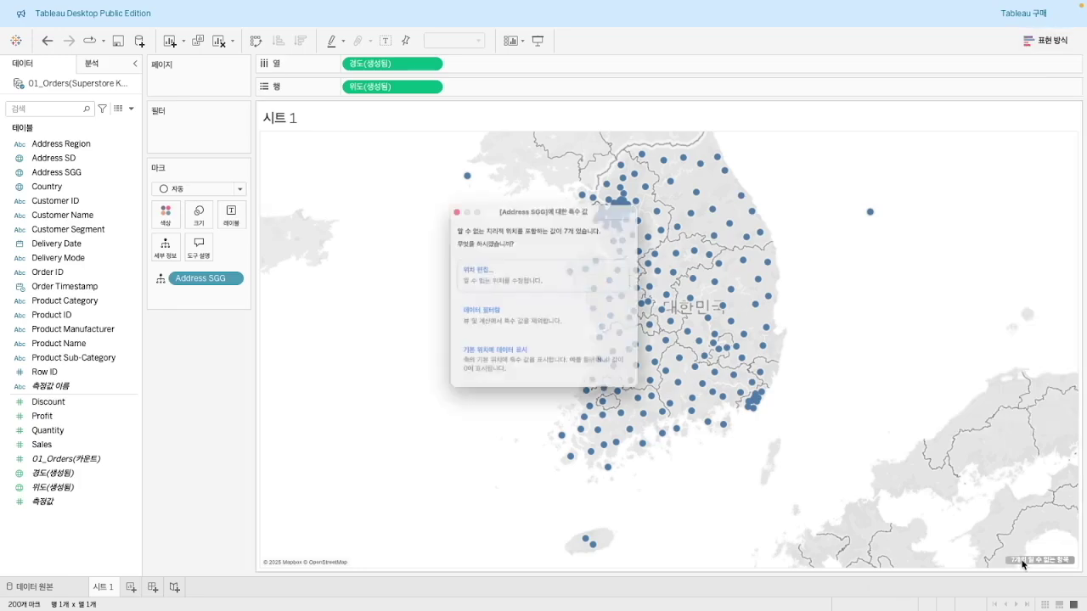
pyautogui.click(496, 277)
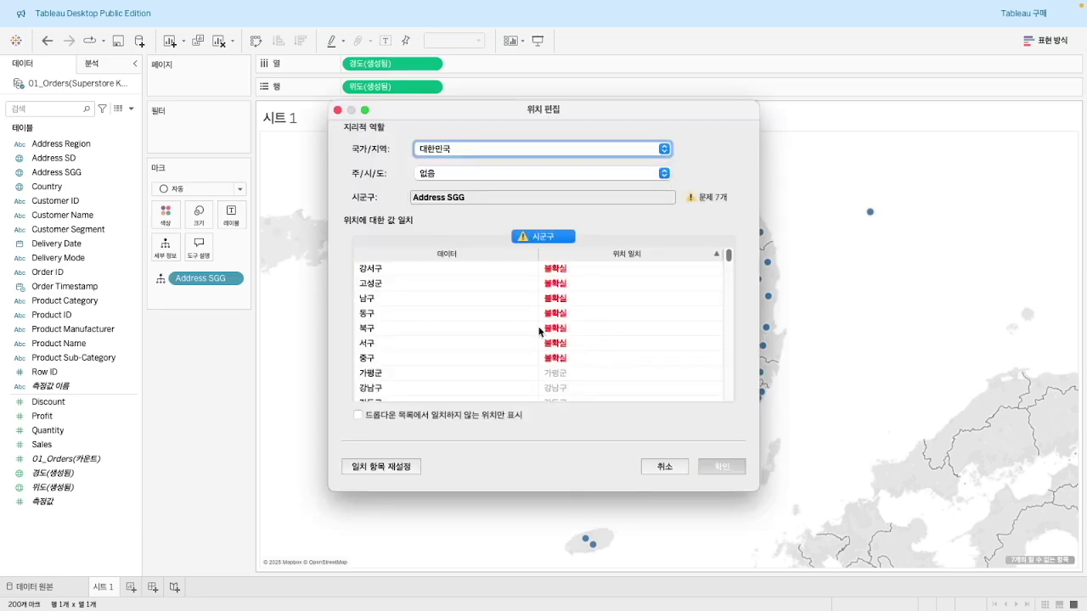
pyautogui.click(337, 111)
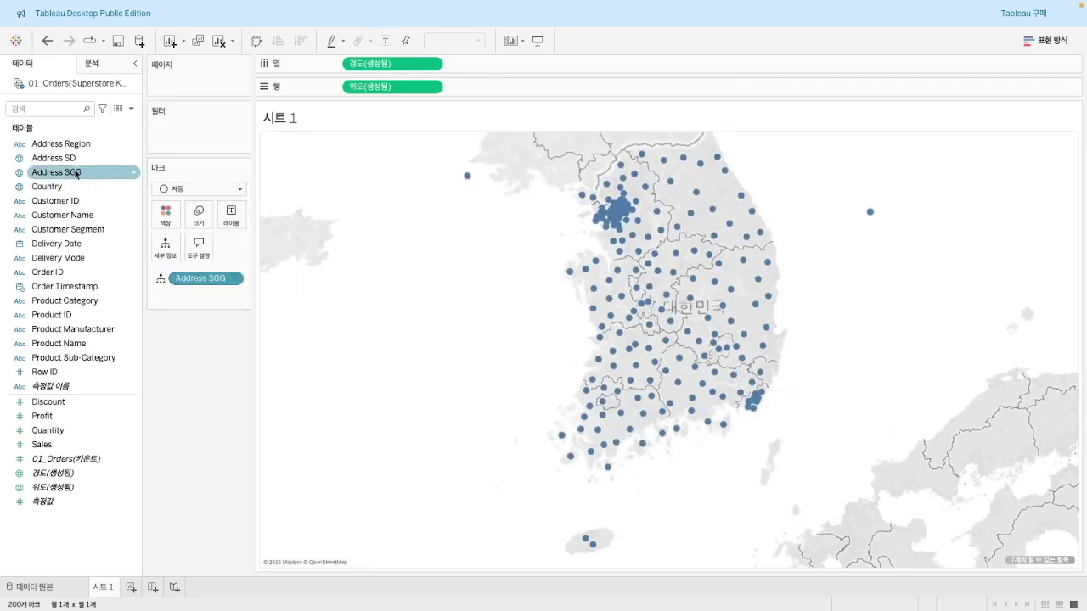
# Replace Address SGG on the Marks card with Address SD, and add Address SGG below it as a second detail
pyautogui.rightClick(206, 279)
pyautogui.click(234, 477)
pyautogui.moveTo(53, 158); pyautogui.dragTo(190, 281)
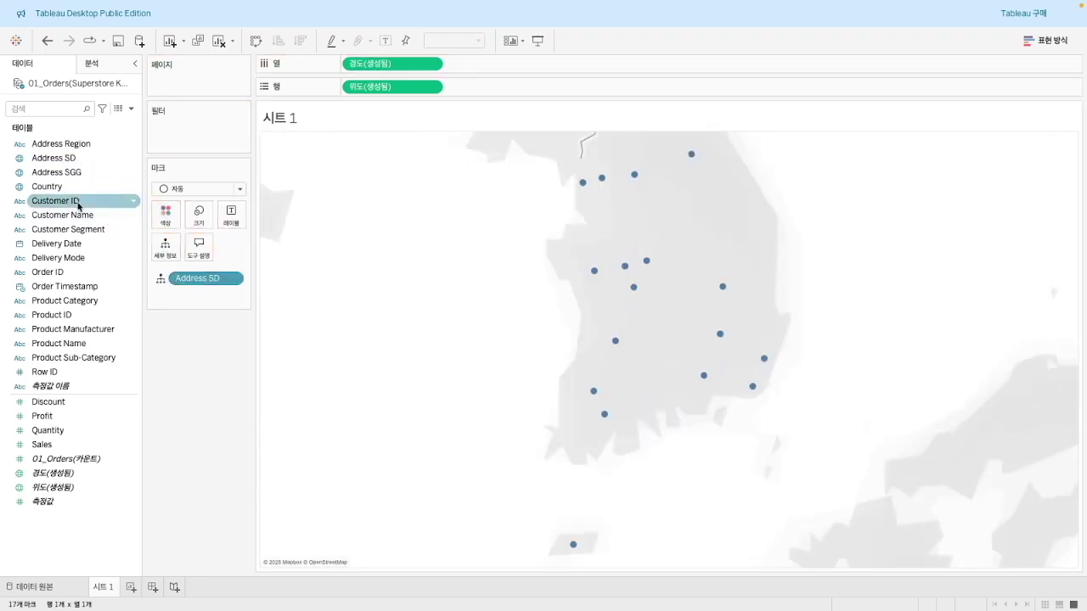
pyautogui.moveTo(58, 177); pyautogui.dragTo(175, 294)
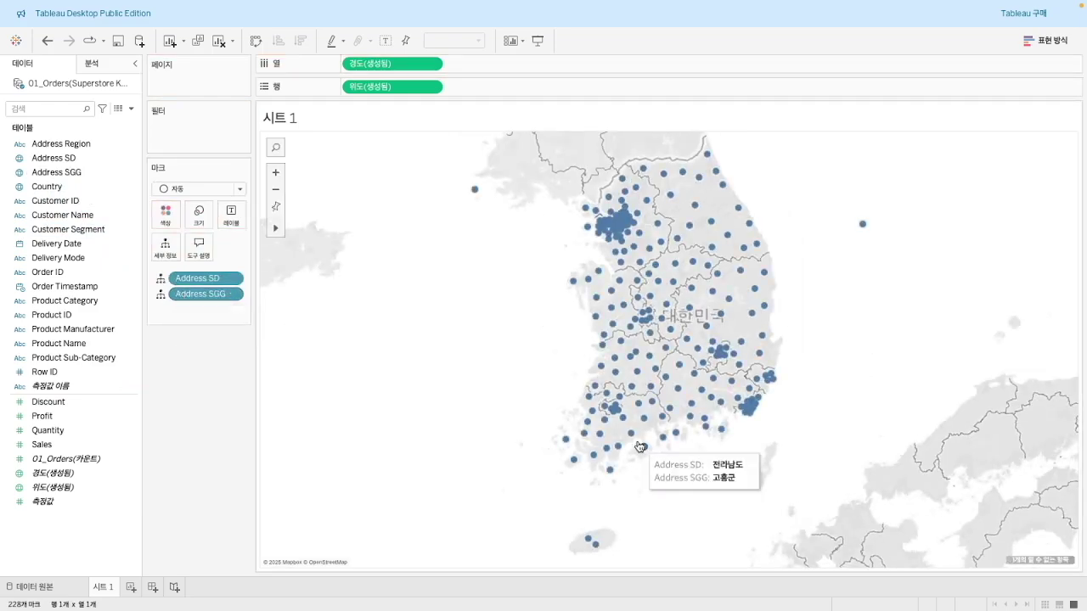
pyautogui.moveTo(715, 400)
# Remove Address SGG and Address SD from the Marks card
pyautogui.rightClick(222, 294)
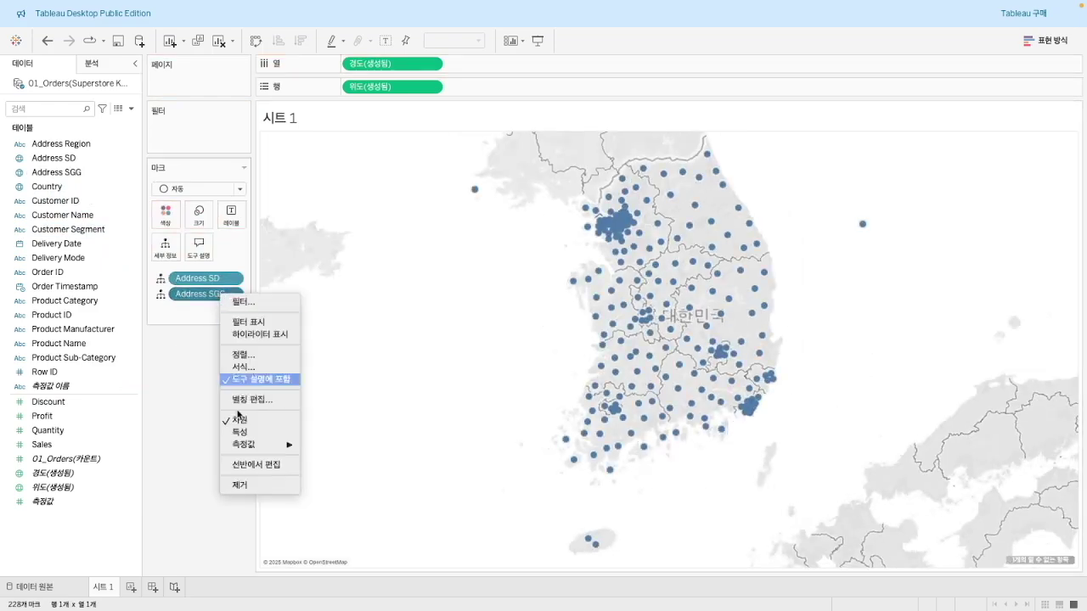
pyautogui.click(252, 486)
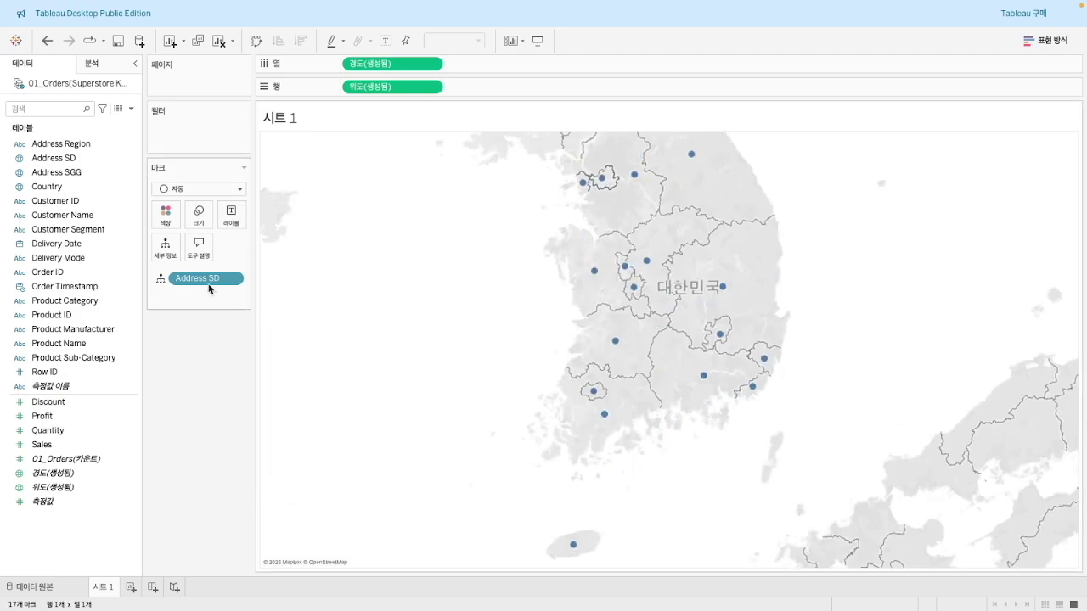
pyautogui.rightClick(208, 279)
pyautogui.click(237, 474)
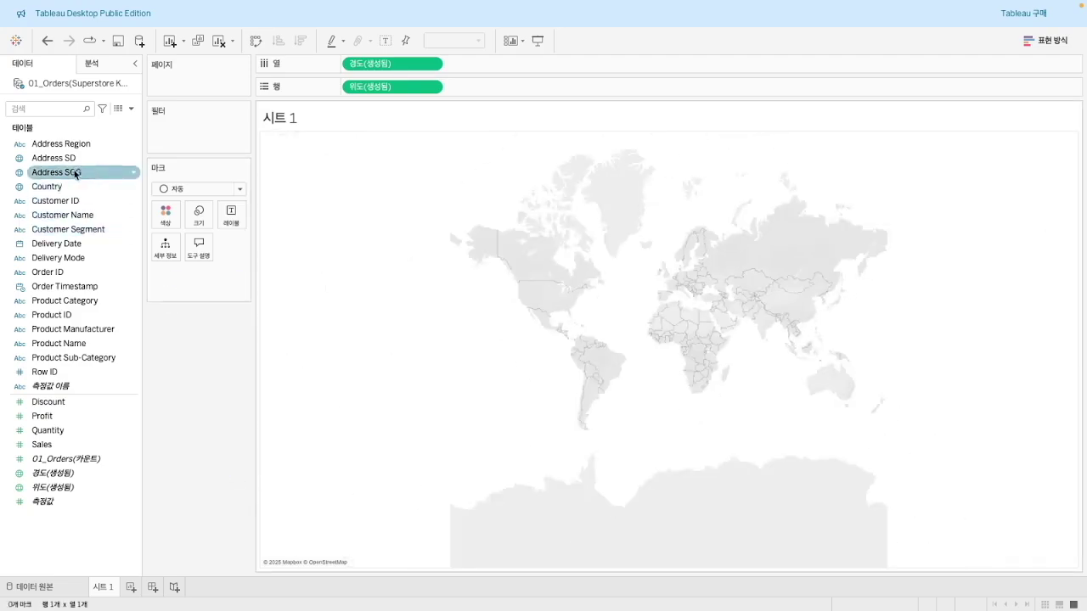
# Create a hierarchy from Address SD and Address SGG named "Address SD_Address SGG"
pyautogui.moveTo(79, 179); pyautogui.dragTo(80, 163)
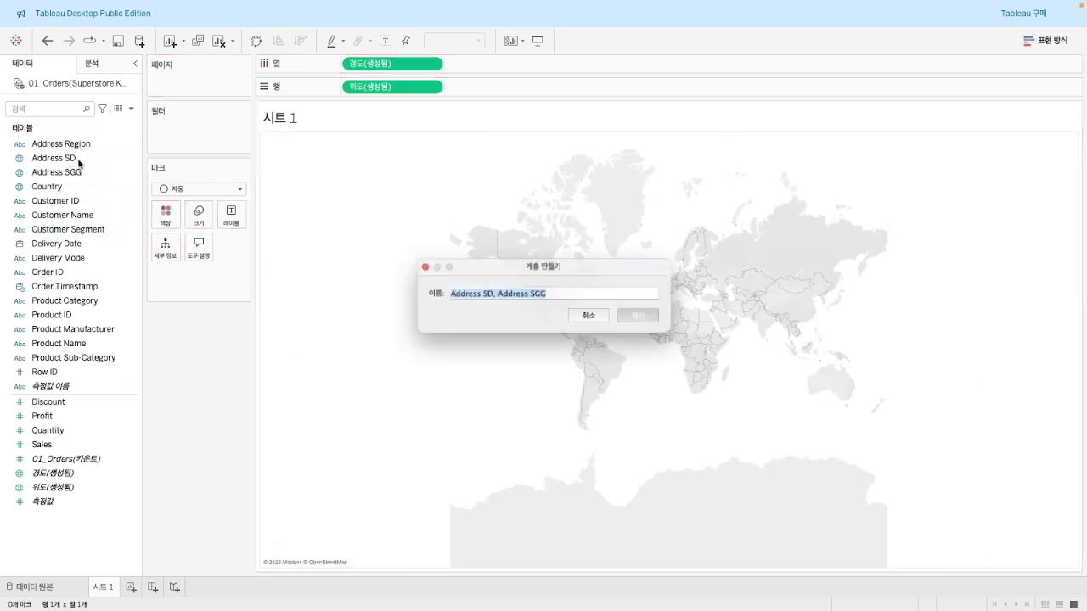
pyautogui.click(492, 294)
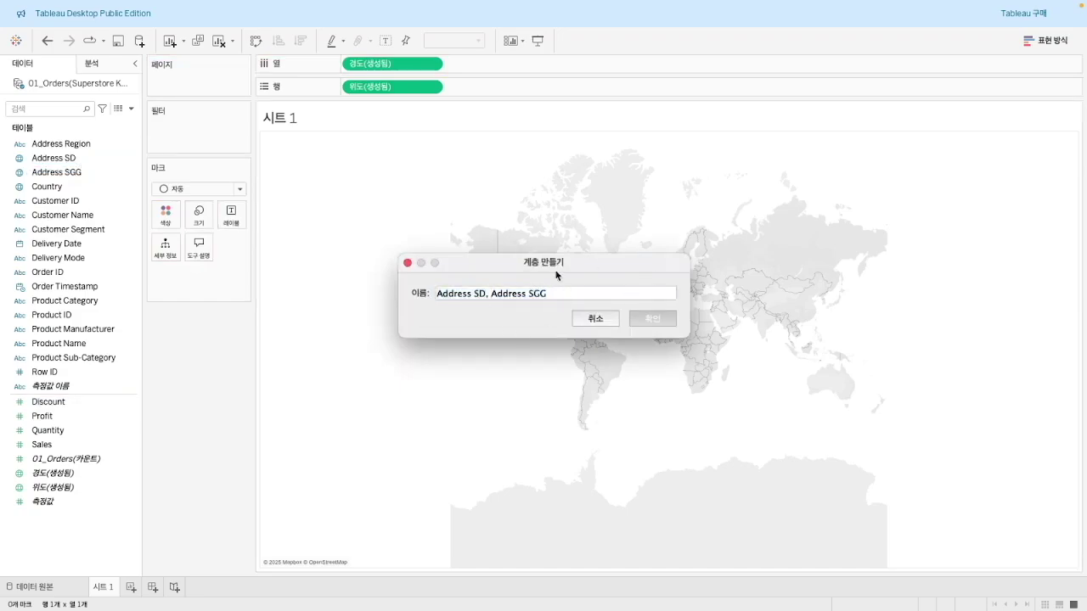
pyautogui.press('BackSpace')
pyautogui.press('BackSpace')
pyautogui.write('_')
pyautogui.click(667, 320)
pyautogui.click(68, 172)
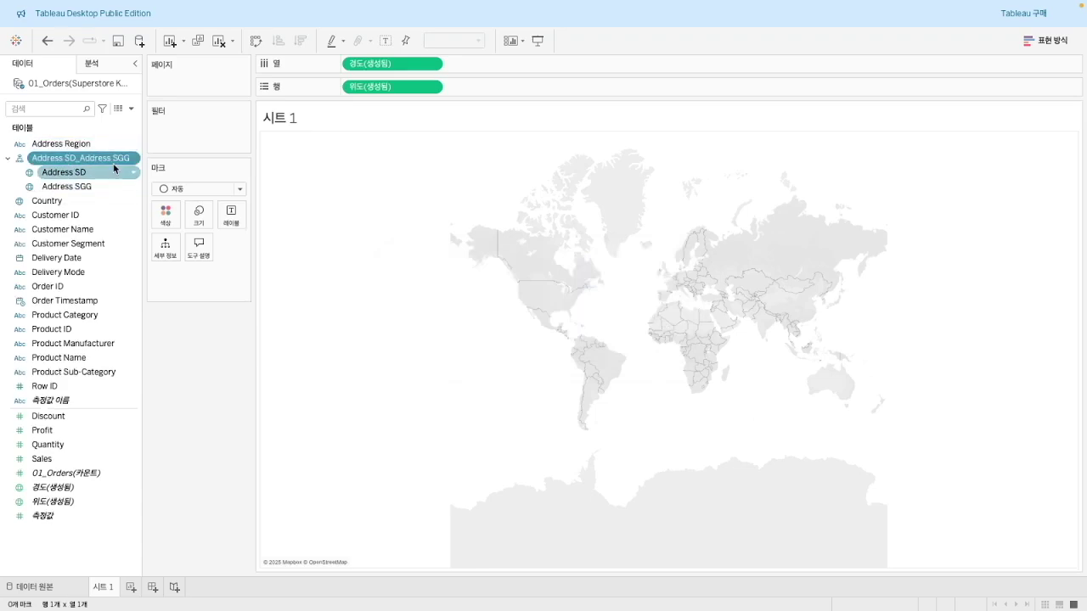
# Examine the field description of Address Region, including its list of members
pyautogui.rightClick(61, 147)
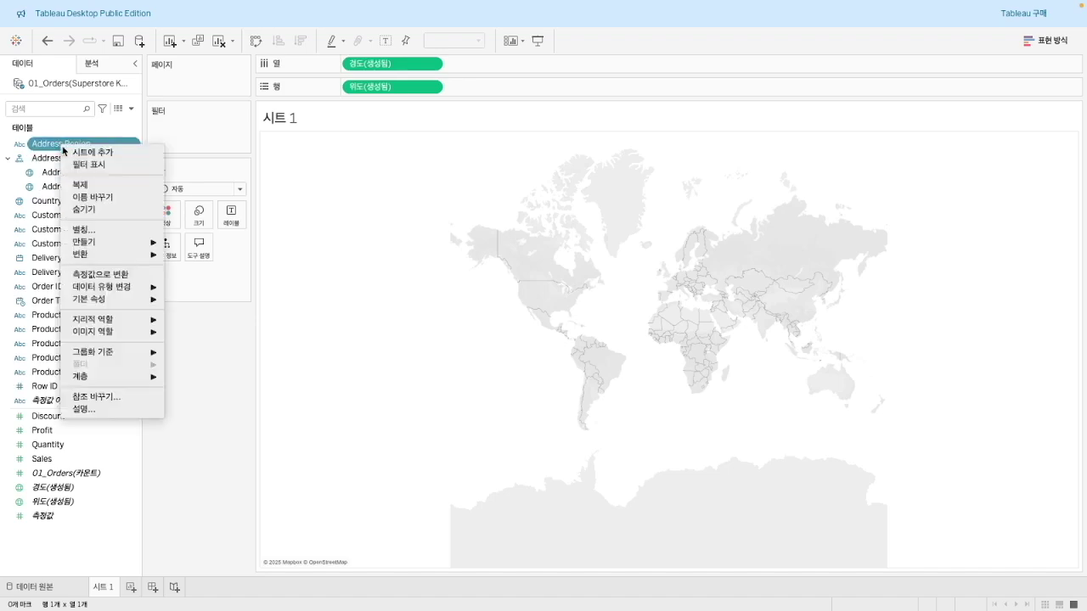
pyautogui.click(122, 411)
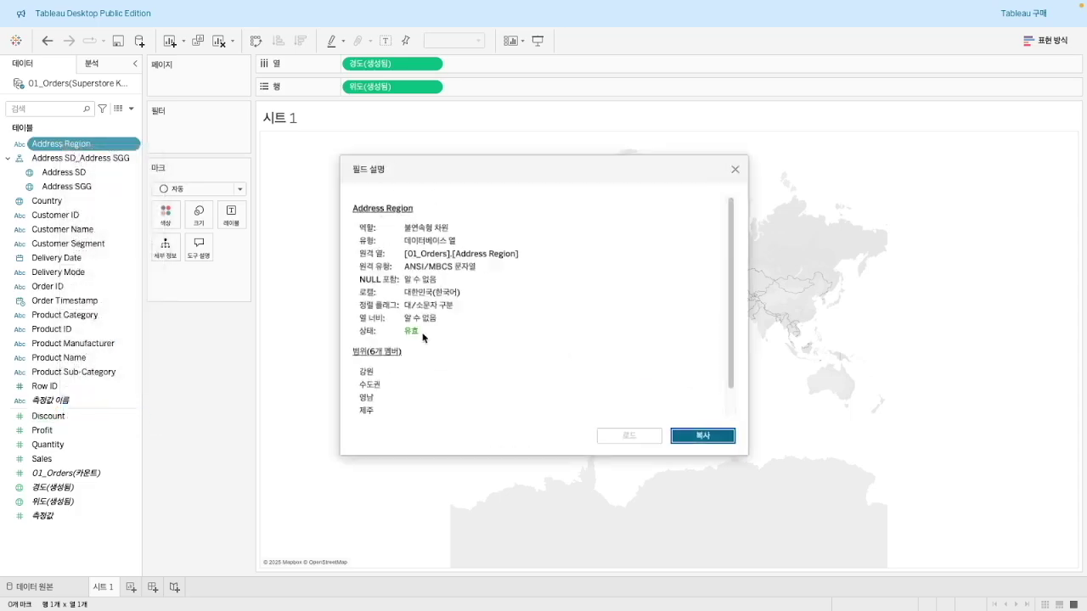
pyautogui.scroll(-2, 422, 337)
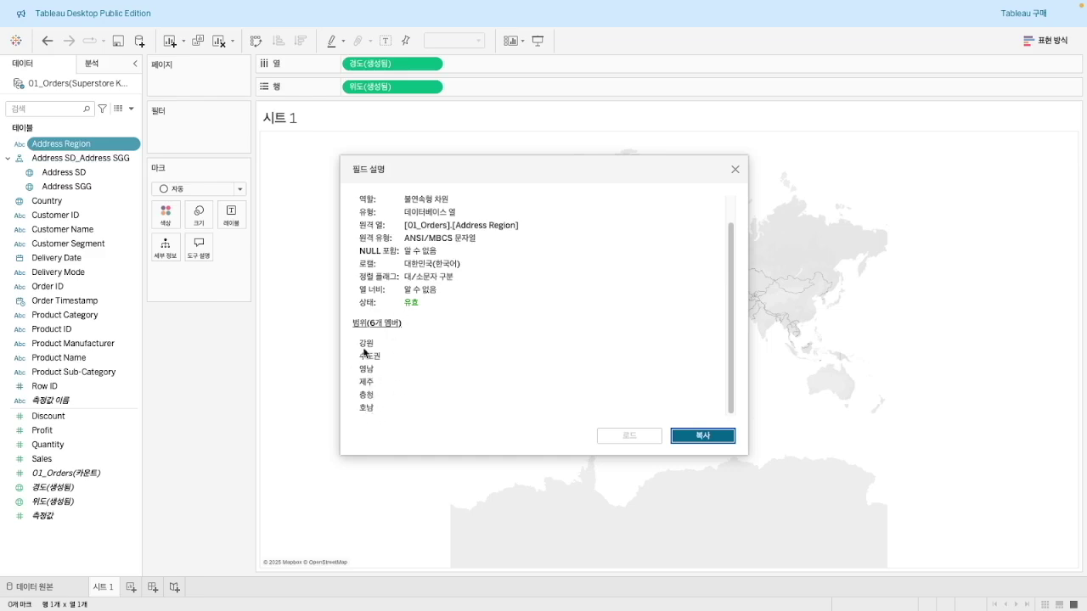
pyautogui.moveTo(736, 170); pyautogui.dragTo(736, 169)
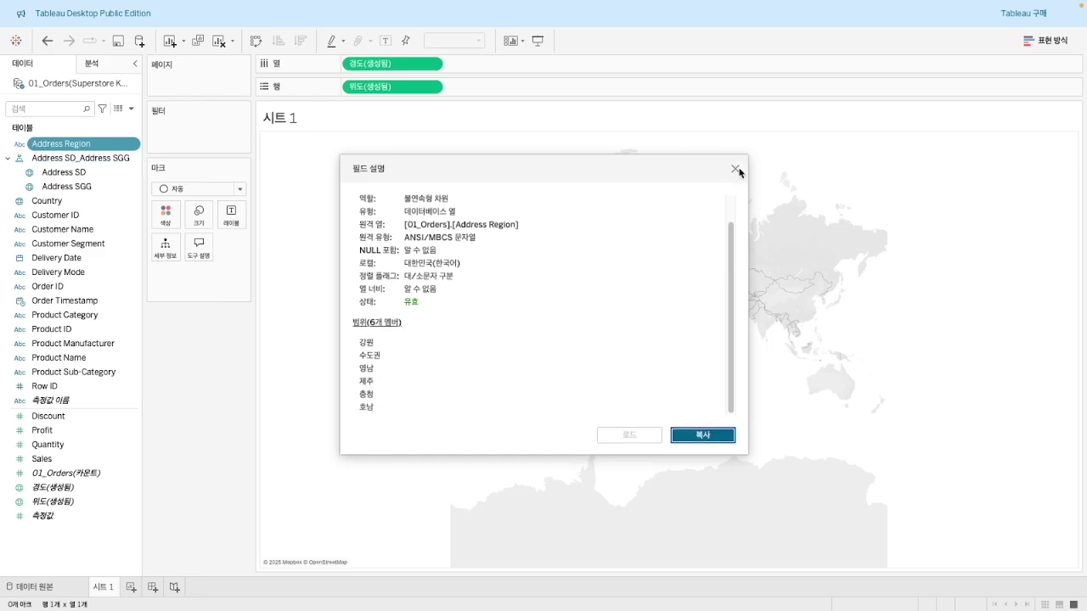
pyautogui.click(736, 168)
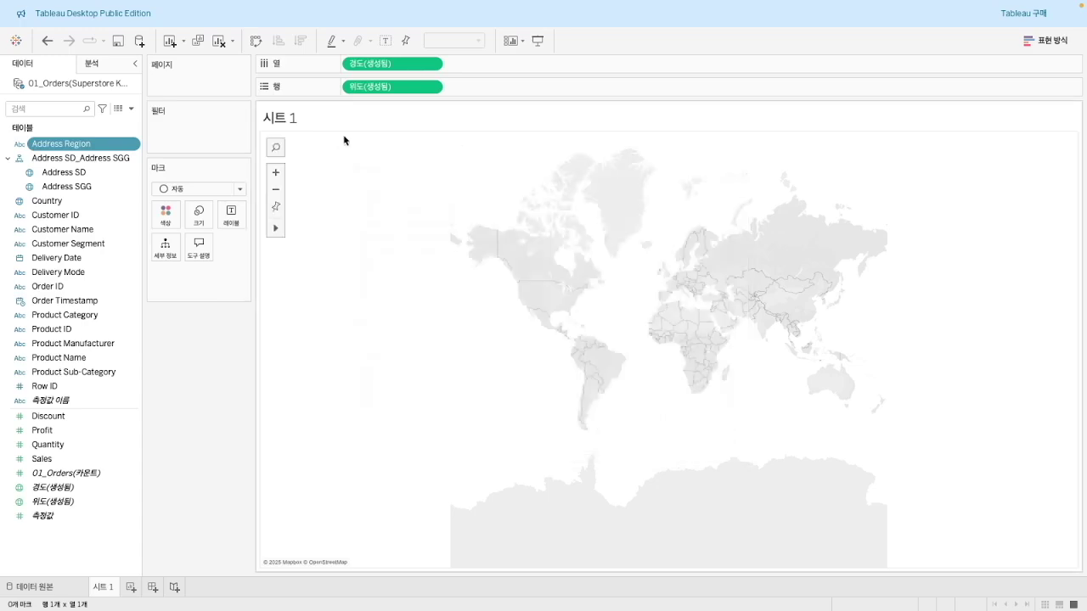
# Give Address Region a geographic role created from the Address SD field
pyautogui.rightClick(70, 151)
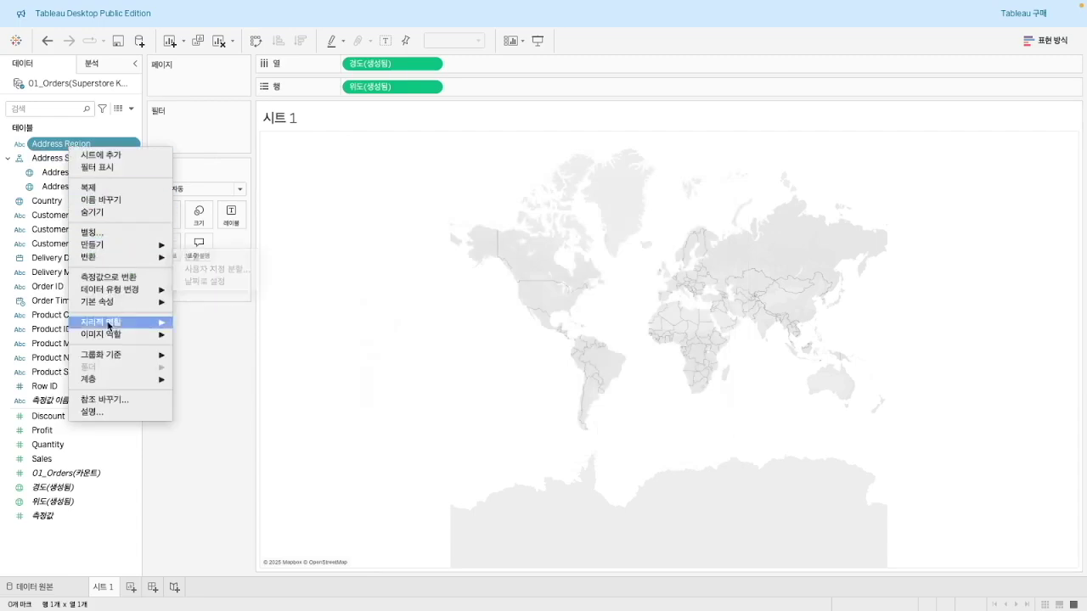
pyautogui.moveTo(101, 322)
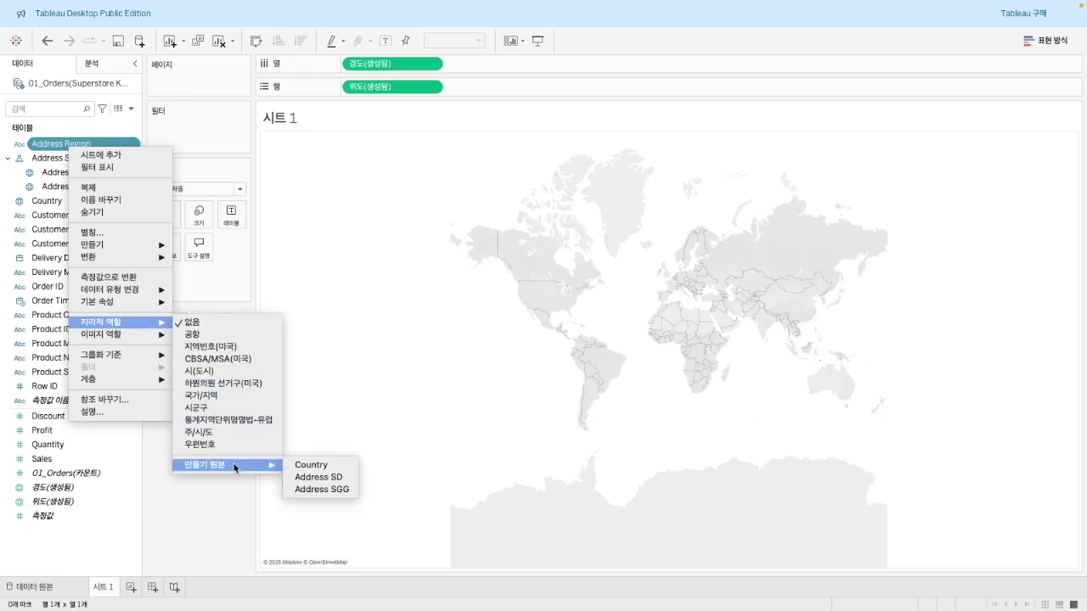
pyautogui.click(306, 478)
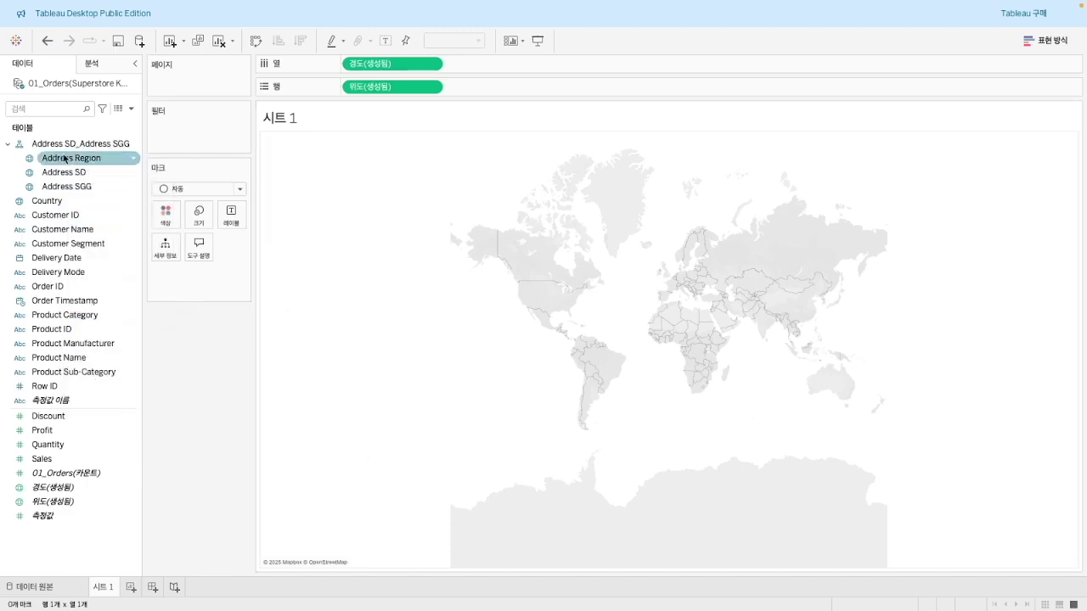
# Plot the Address SD_Address SGG hierarchy on the map at Address Region level and set the mark type to 맵
pyautogui.moveTo(61, 150); pyautogui.dragTo(178, 282)
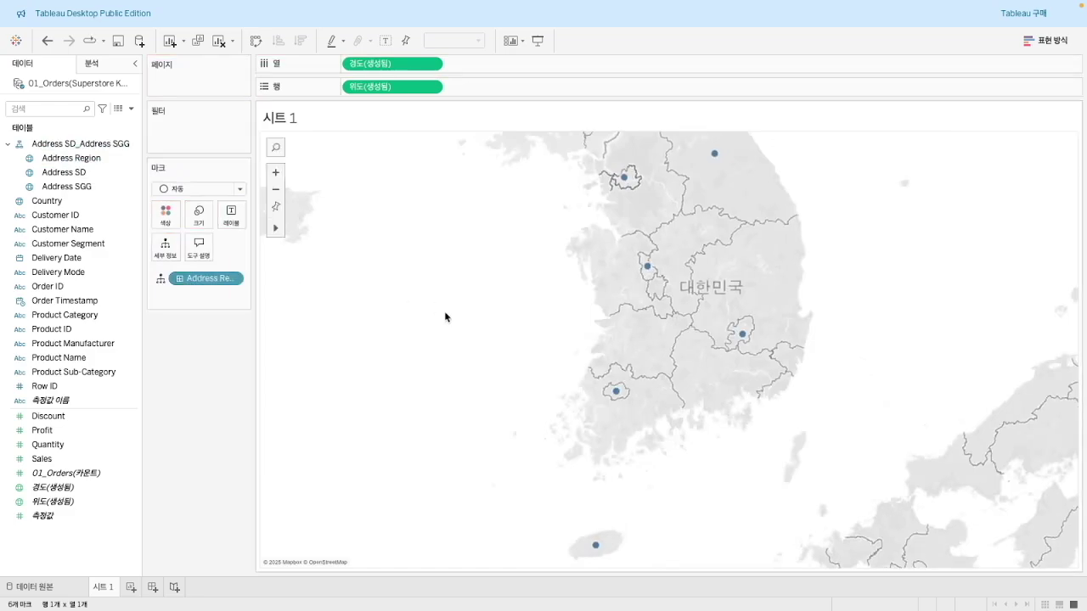
pyautogui.scroll(-2, 444, 311)
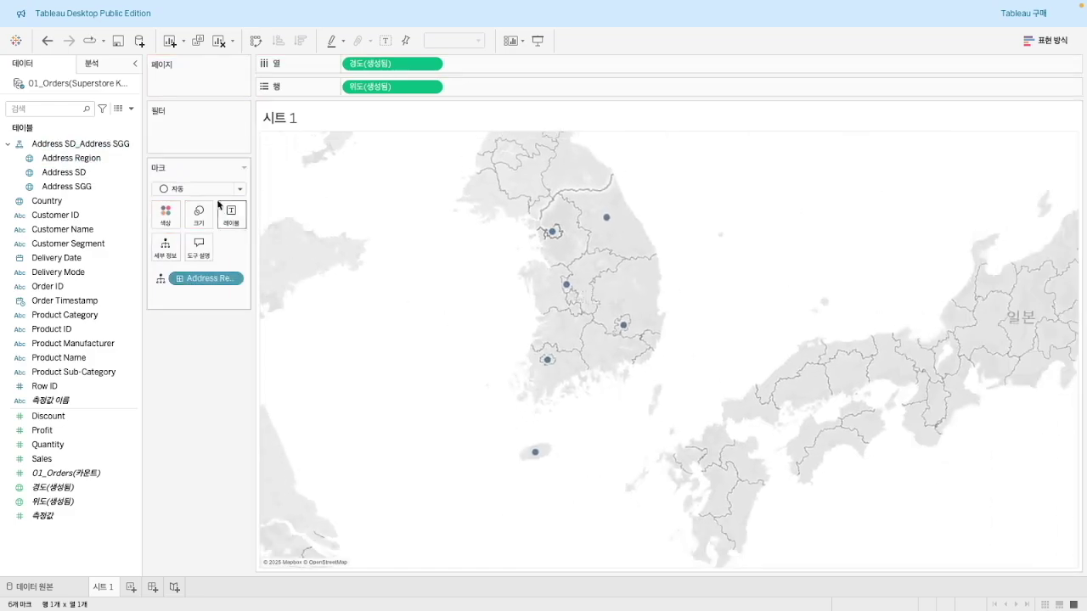
pyautogui.click(213, 190)
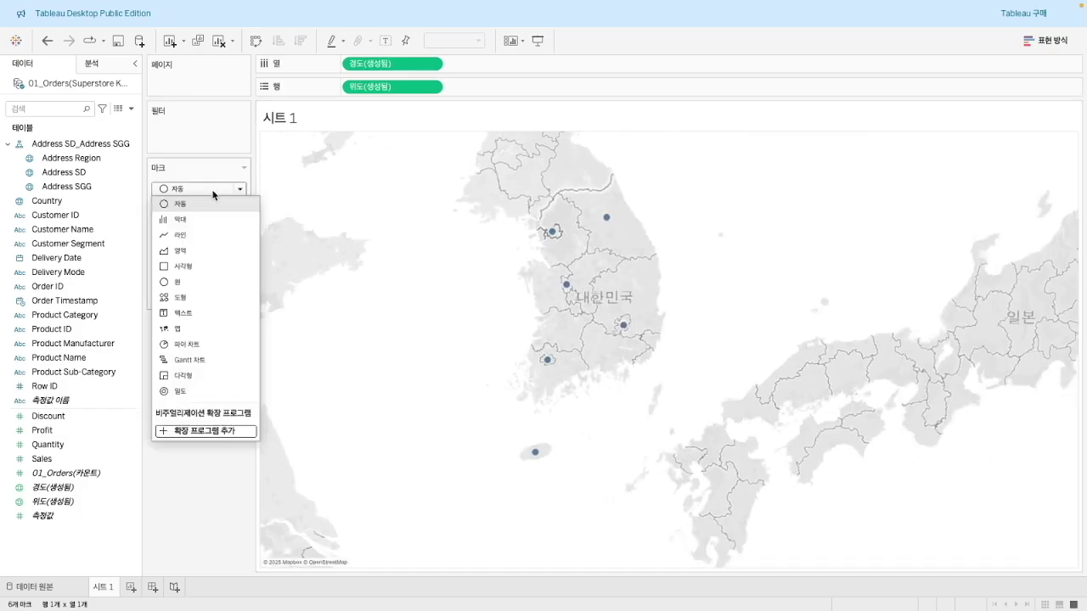
pyautogui.click(203, 332)
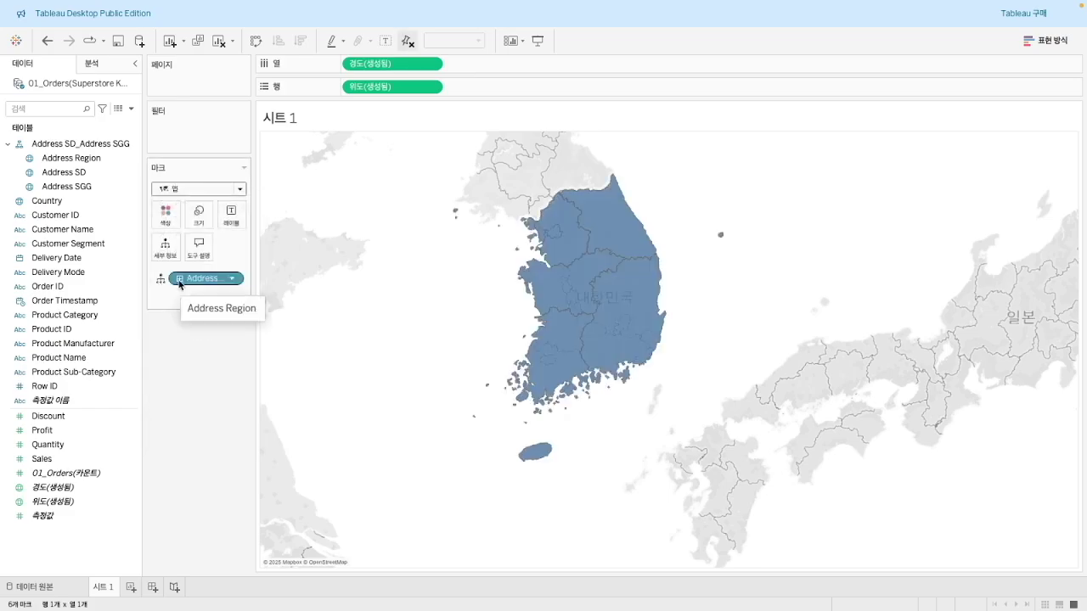
# Drill the location hierarchy down to Address SGG and back up to Address Region on the map, twice
pyautogui.click(179, 280)
pyautogui.click(179, 294)
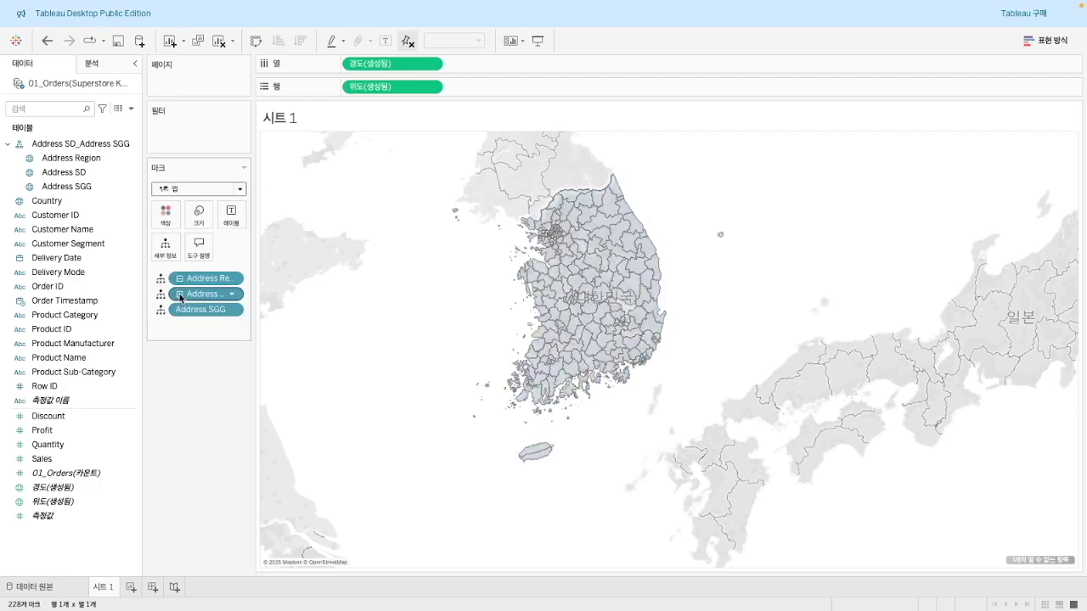
pyautogui.click(179, 294)
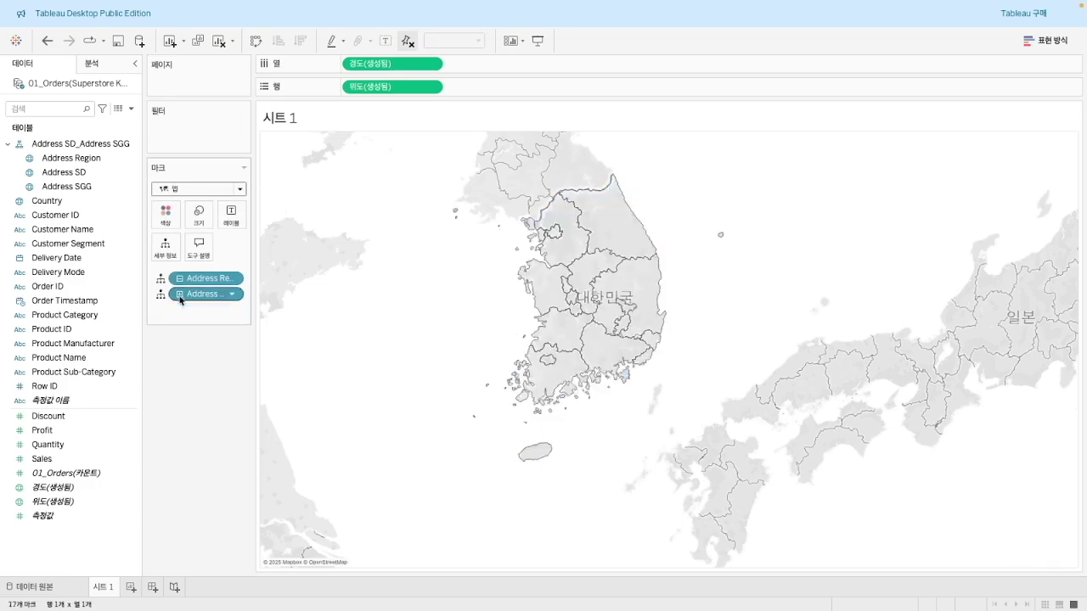
pyautogui.click(179, 279)
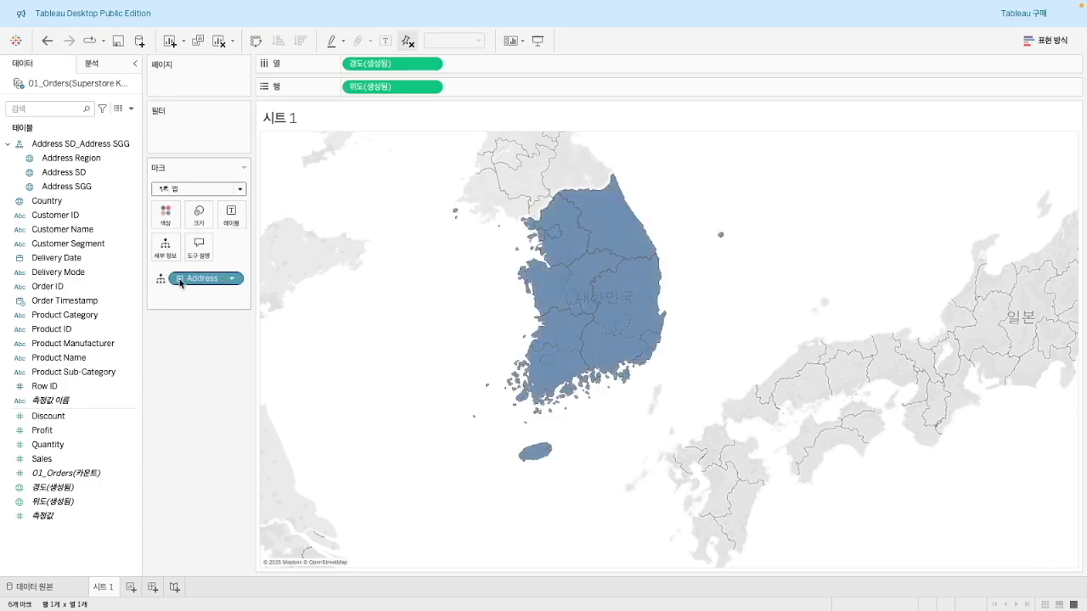
pyautogui.click(179, 279)
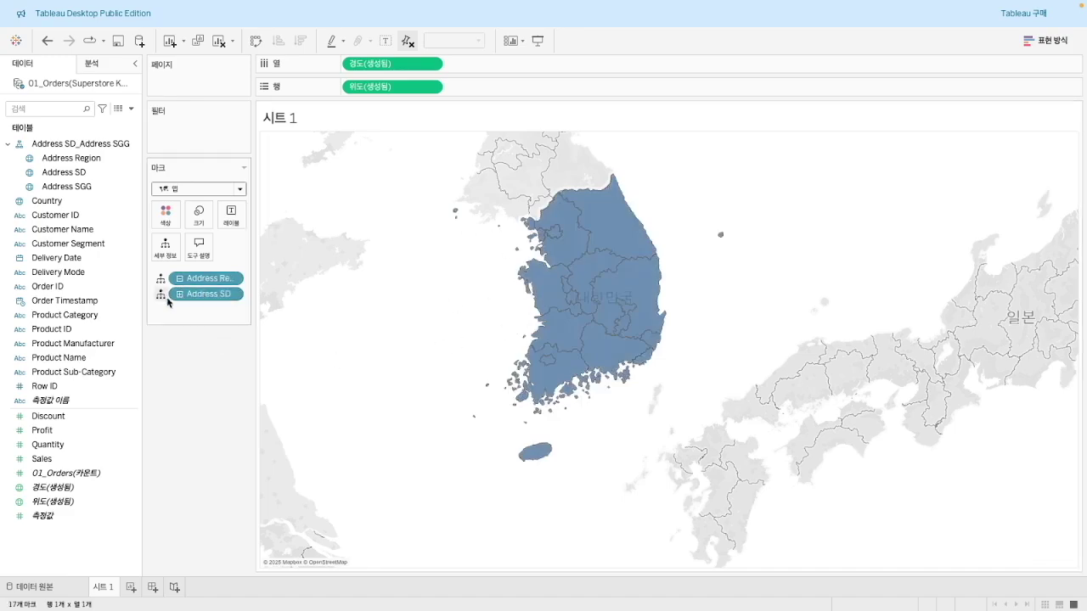
pyautogui.click(179, 293)
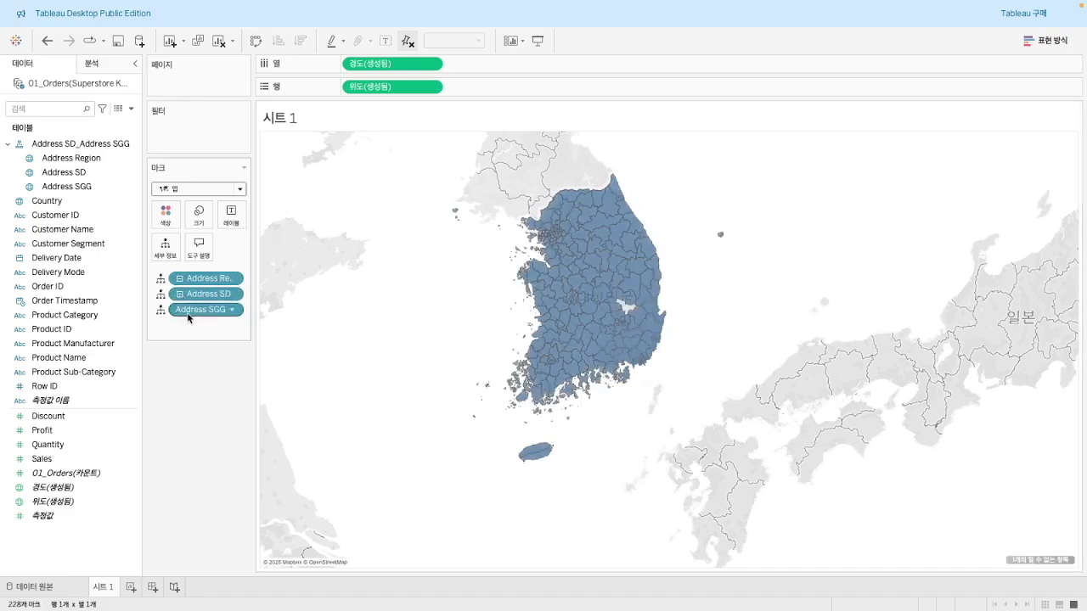
pyautogui.click(179, 294)
pyautogui.click(179, 279)
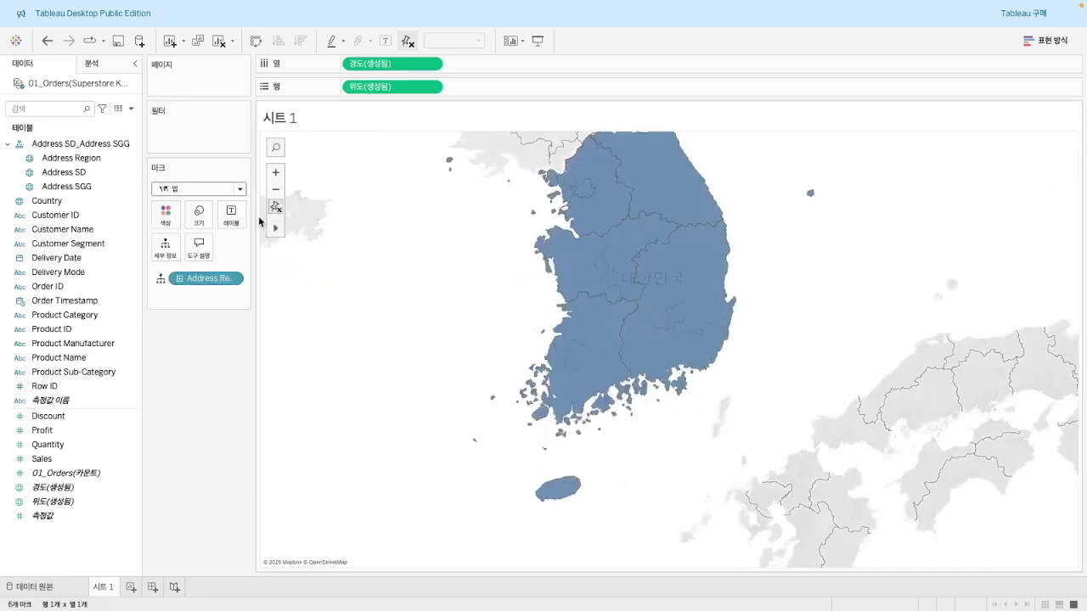
# Expand the location hierarchy to Address SD and color the map areas by Profit
pyautogui.click(179, 280)
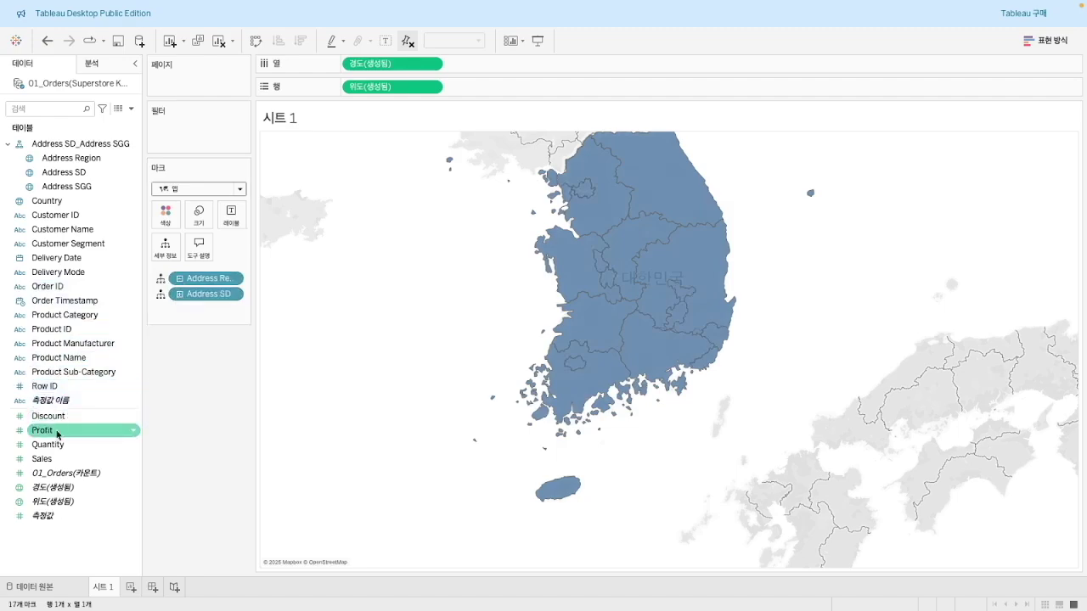
pyautogui.moveTo(57, 435); pyautogui.dragTo(159, 223)
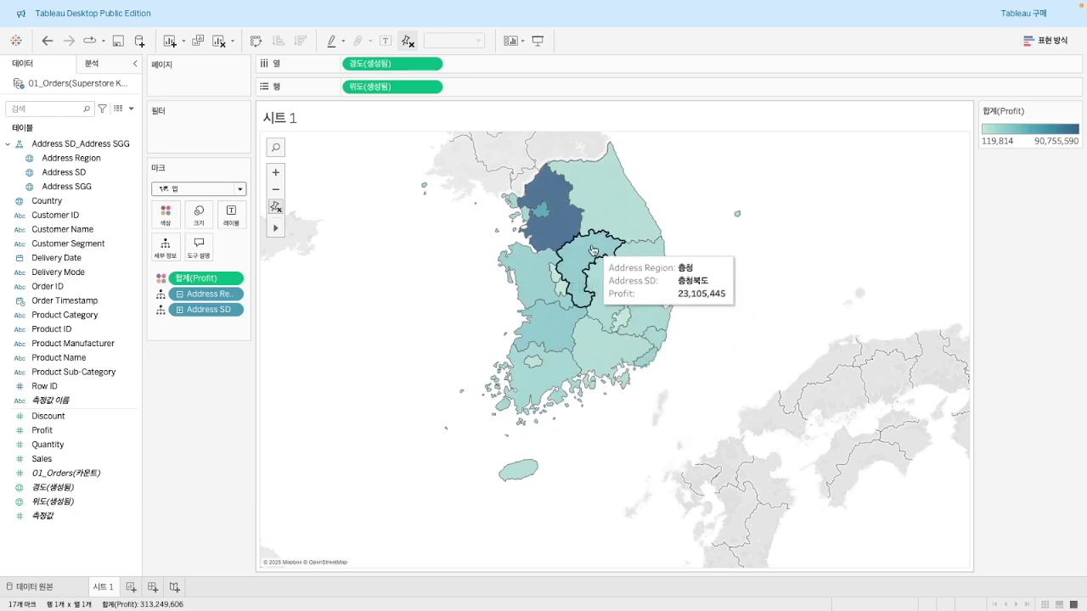
# Change the mark type to 밀도 and expand the location hierarchy to Address SGG
pyautogui.click(204, 190)
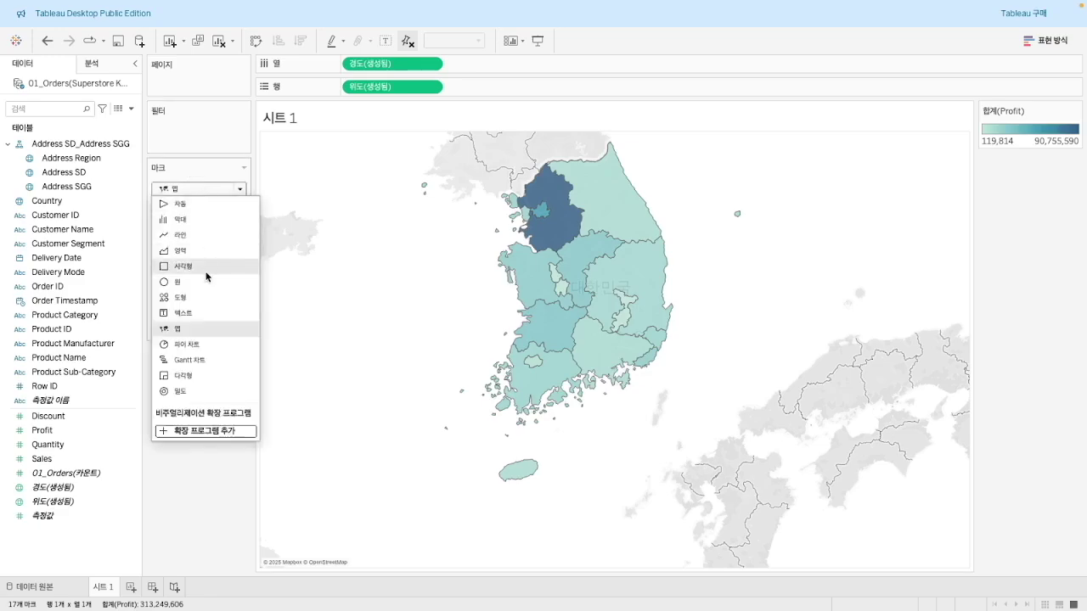
pyautogui.click(194, 391)
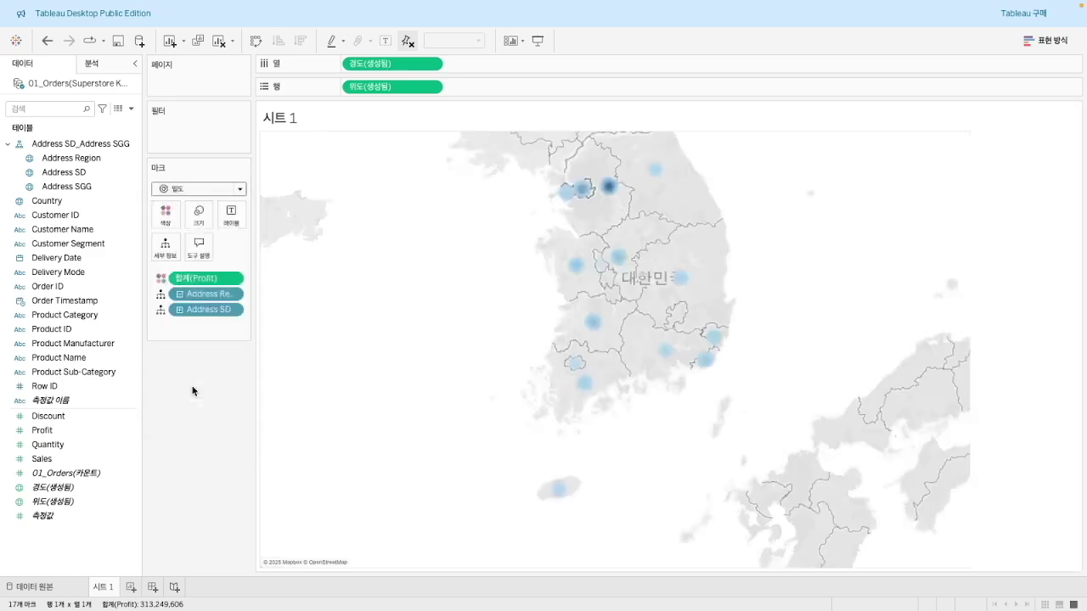
pyautogui.click(180, 310)
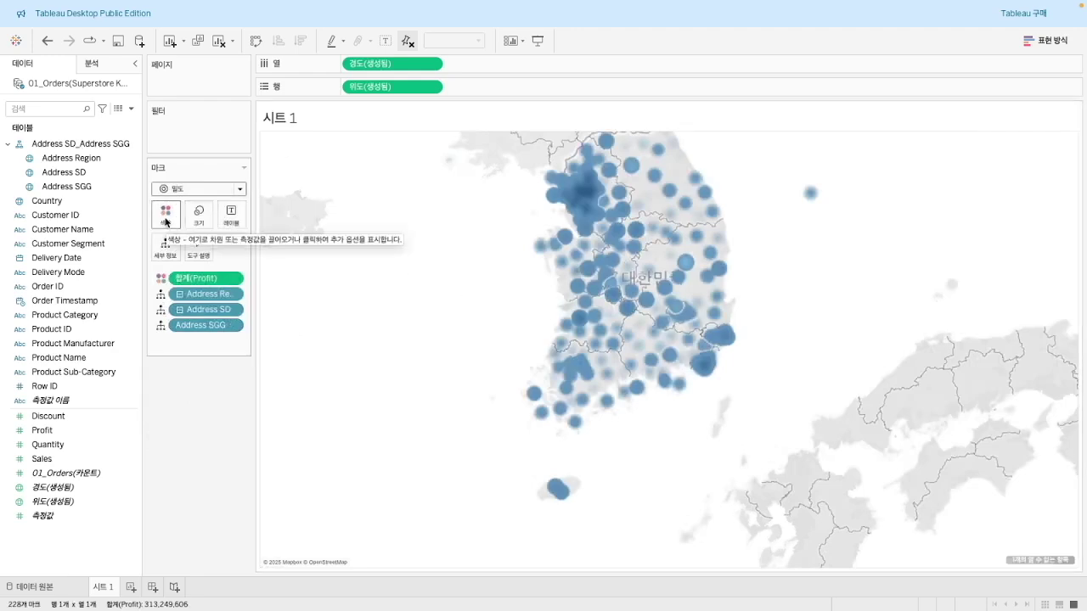
# Set the density marks to the 고밀도 진한 빨강 palette with 67% intensity and 78% opacity
pyautogui.click(165, 216)
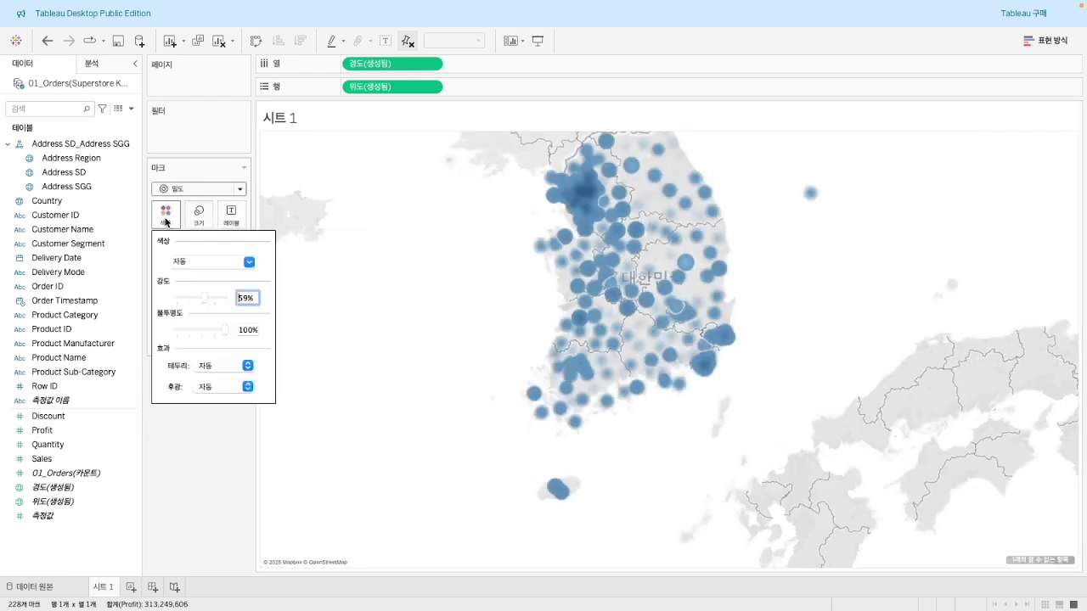
pyautogui.click(202, 266)
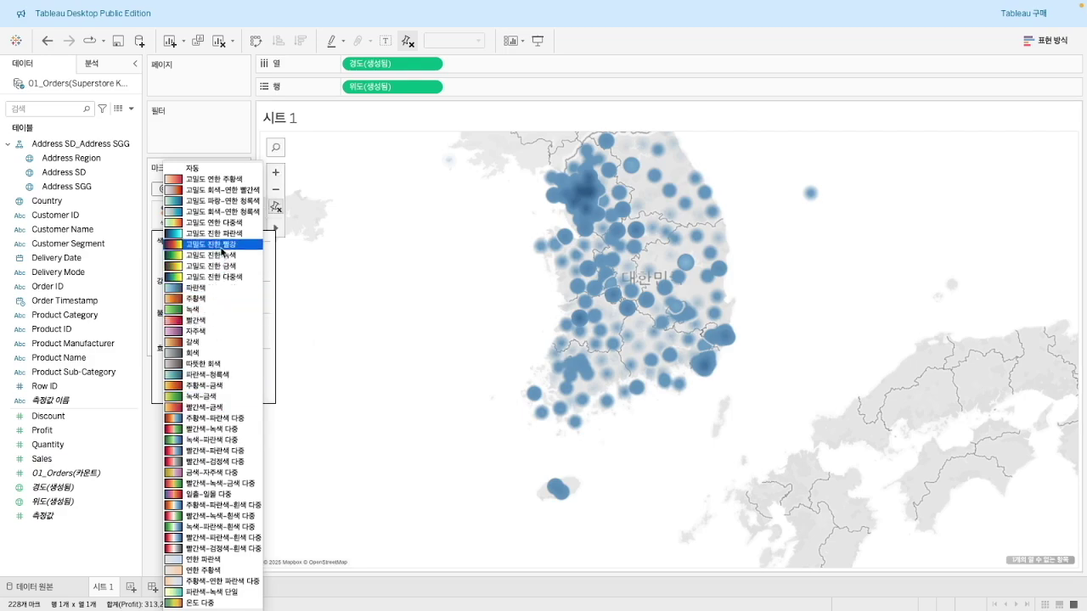
pyautogui.click(223, 244)
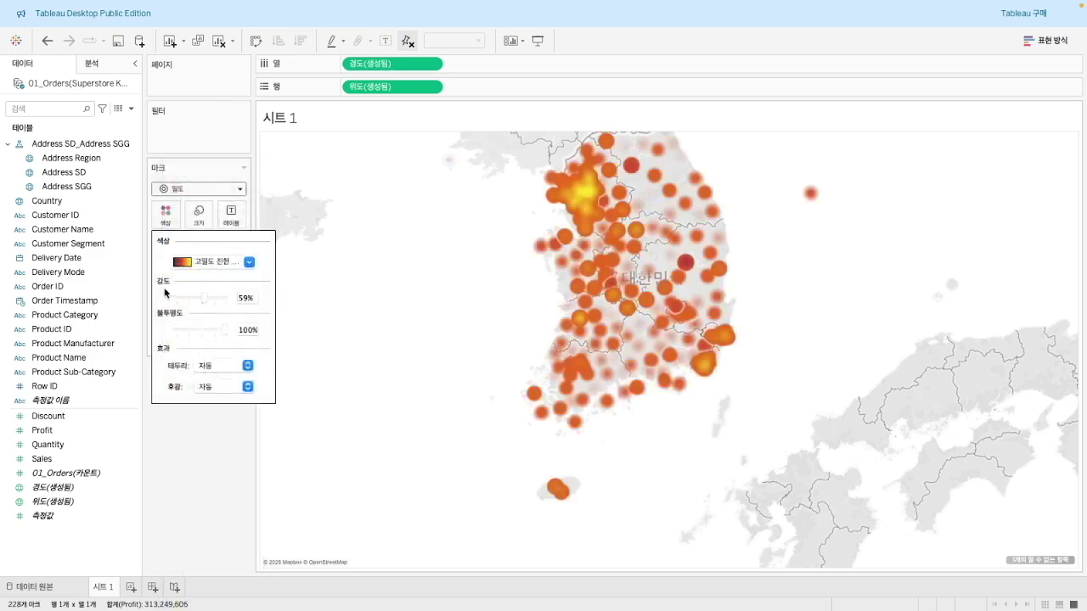
pyautogui.moveTo(205, 299)
pyautogui.mouseDown()
pyautogui.moveTo(220, 301)
pyautogui.moveTo(206, 302)
pyautogui.mouseUp()
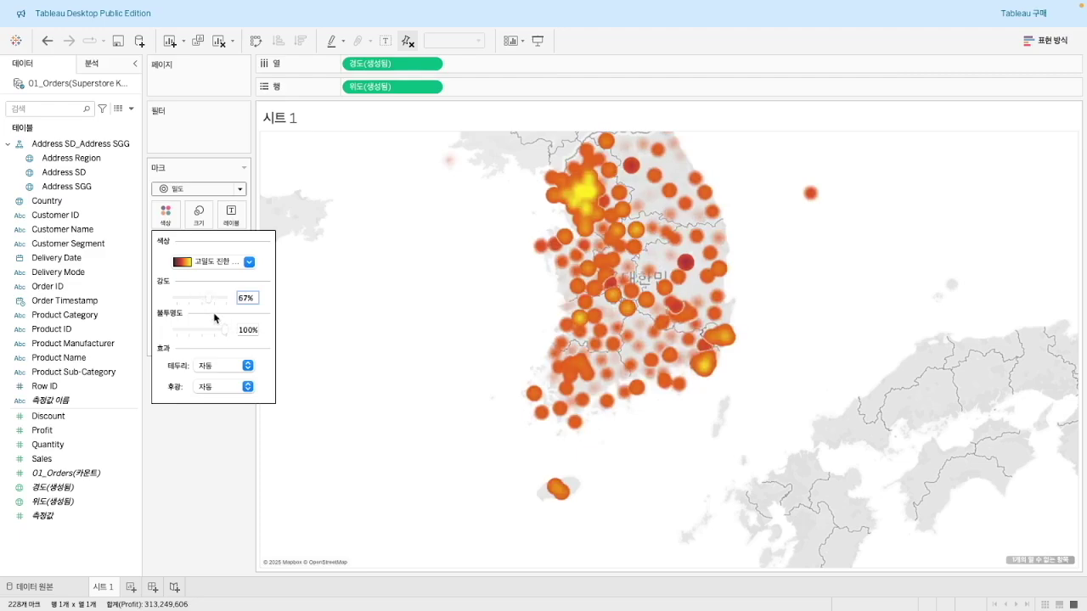
pyautogui.moveTo(212, 334)
pyautogui.mouseDown()
pyautogui.moveTo(197, 329)
pyautogui.moveTo(211, 335)
pyautogui.mouseUp()
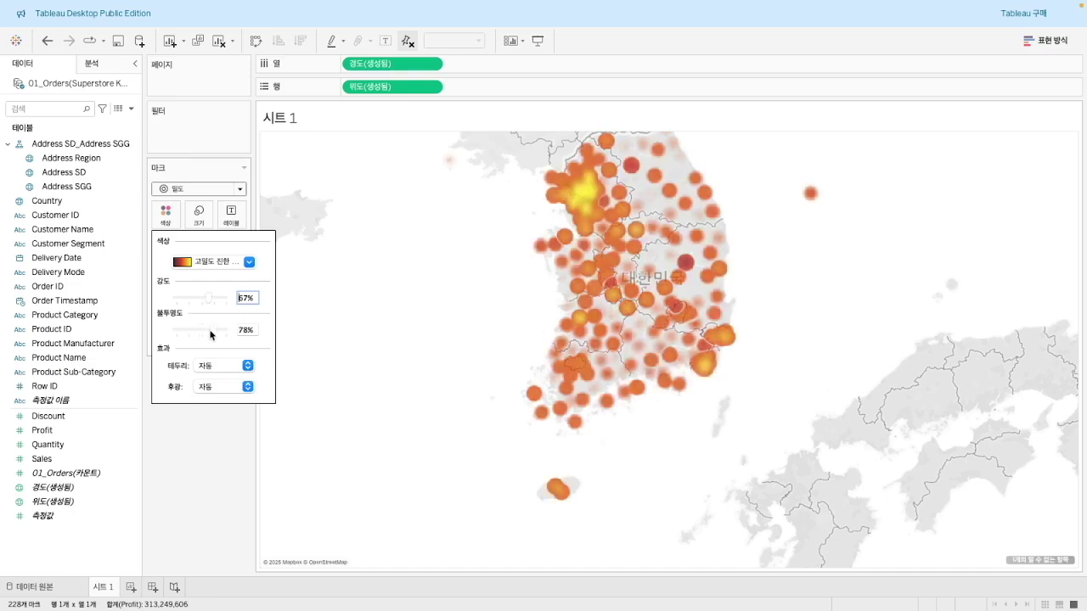
pyautogui.click(196, 502)
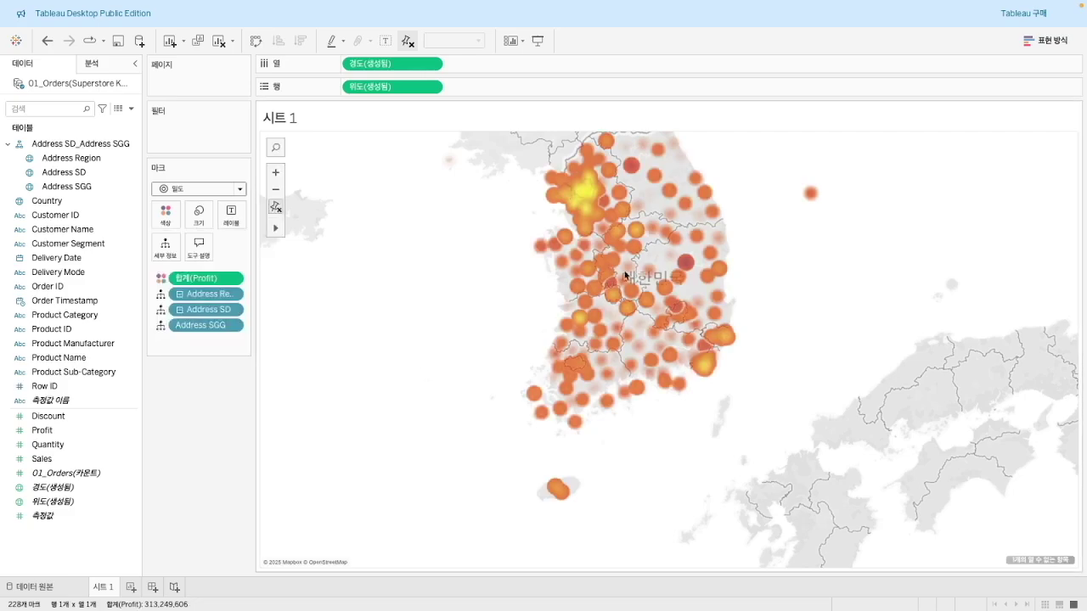
# Show an interactive range filter for 합계(Profit) and try adjusting its lower limit
pyautogui.rightClick(212, 279)
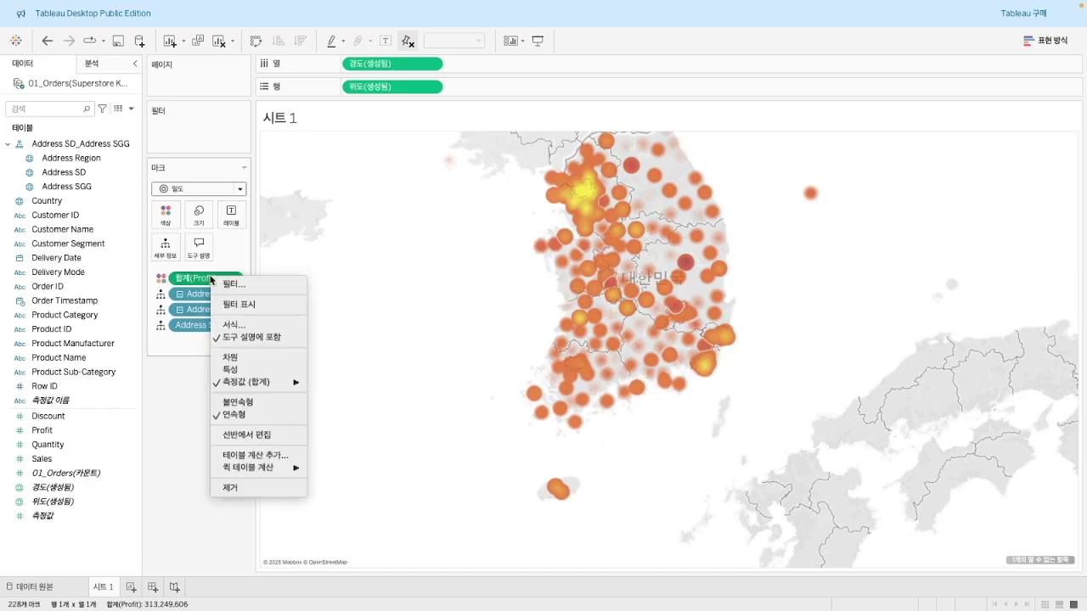
pyautogui.click(243, 306)
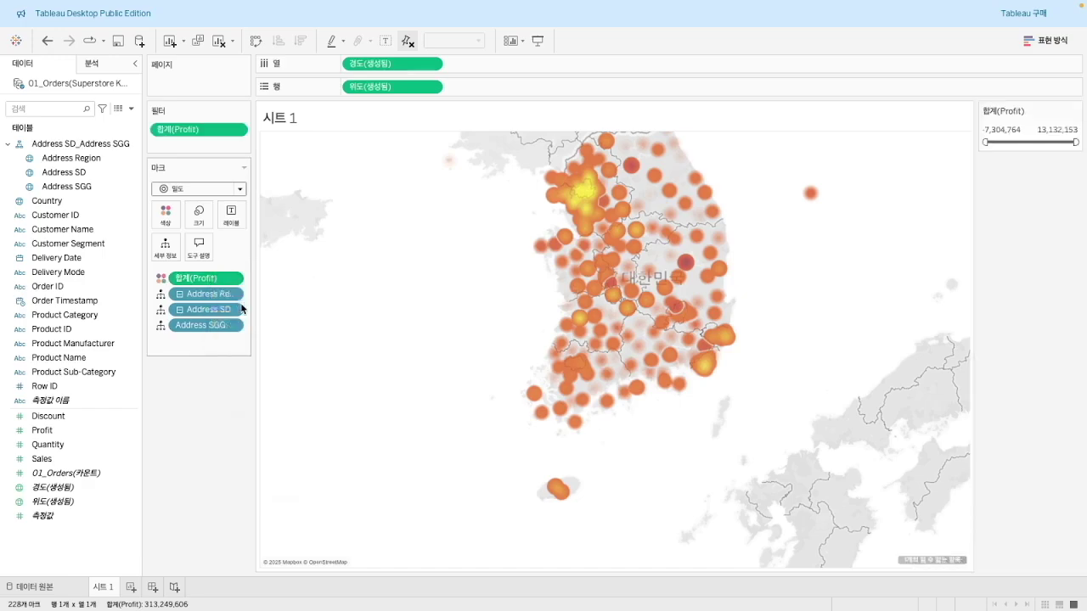
pyautogui.moveTo(985, 141)
pyautogui.mouseDown()
pyautogui.moveTo(1048, 142)
pyautogui.moveTo(985, 142)
pyautogui.mouseUp()
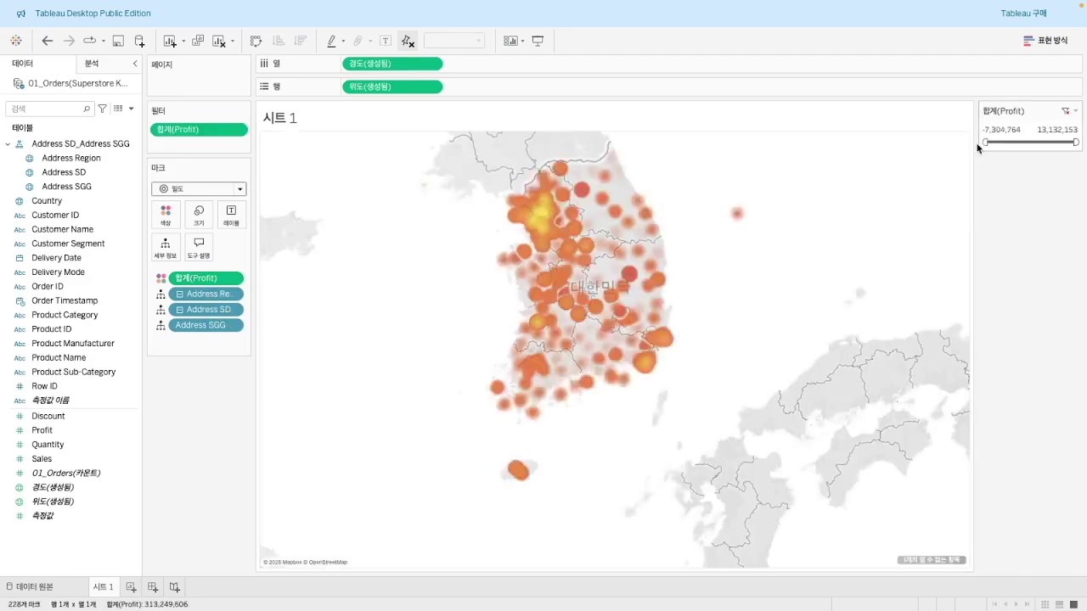
# Build a blank world symbol map on a new worksheet from the generated 경도 and 위도 fields of the Global YouTube Statistics data
pyautogui.moveTo(645, 221)
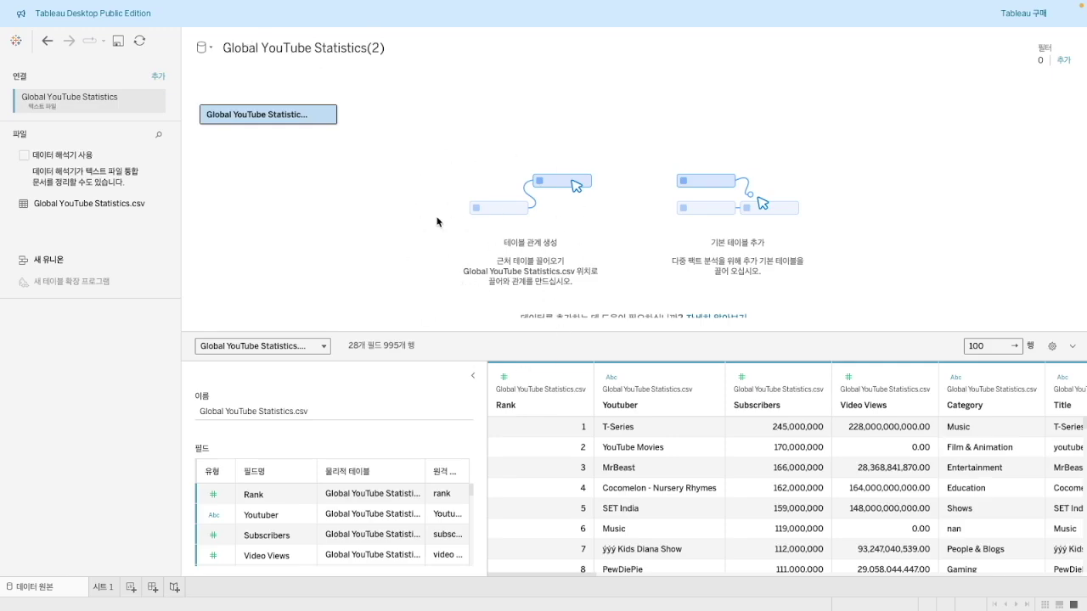
pyautogui.click(131, 588)
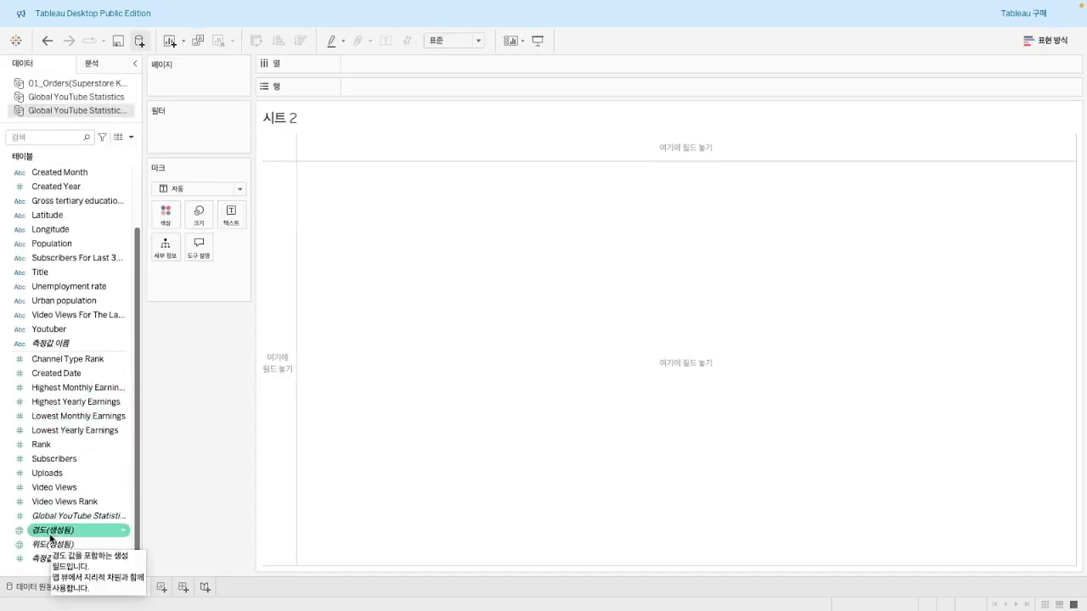
pyautogui.moveTo(50, 538); pyautogui.dragTo(345, 97)
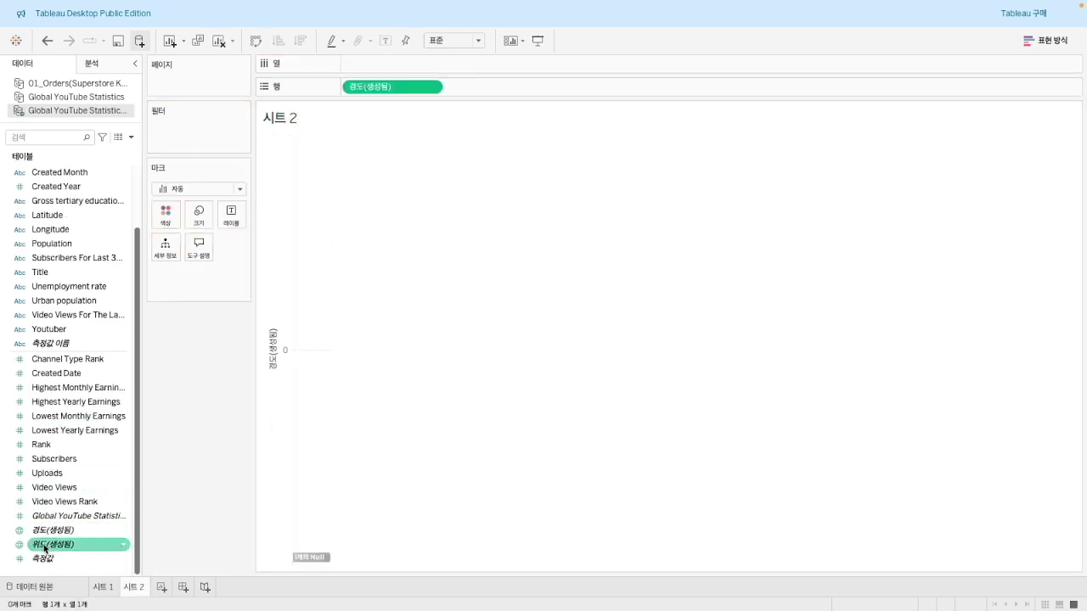
pyautogui.moveTo(45, 550); pyautogui.dragTo(394, 70)
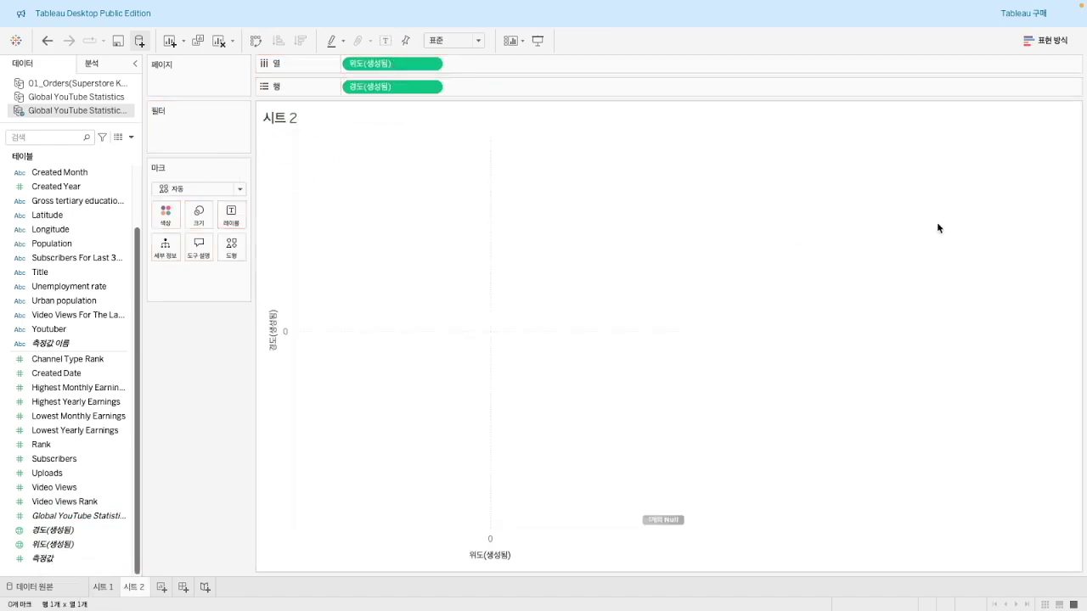
pyautogui.click(1034, 42)
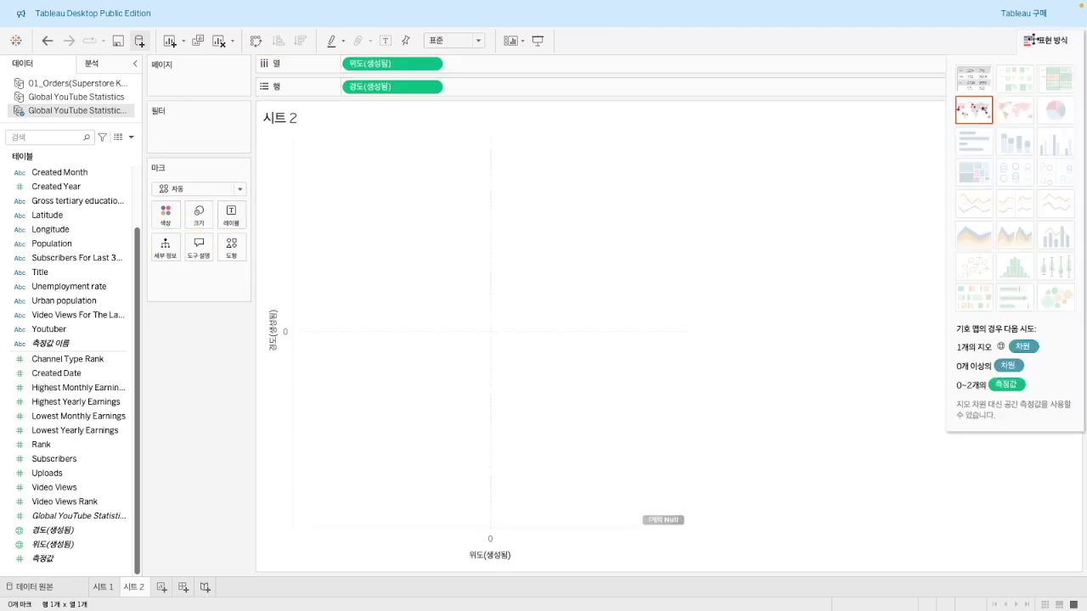
pyautogui.click(973, 120)
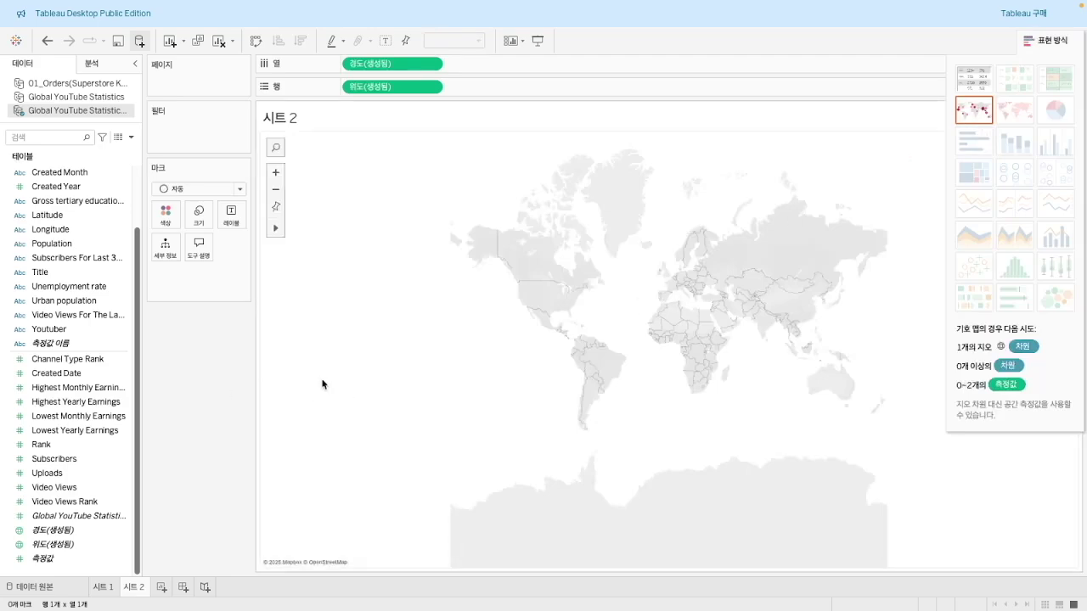
# Add Country to the world map's marks as detail and set the mark type to 맵
pyautogui.scroll(3, 86, 335)
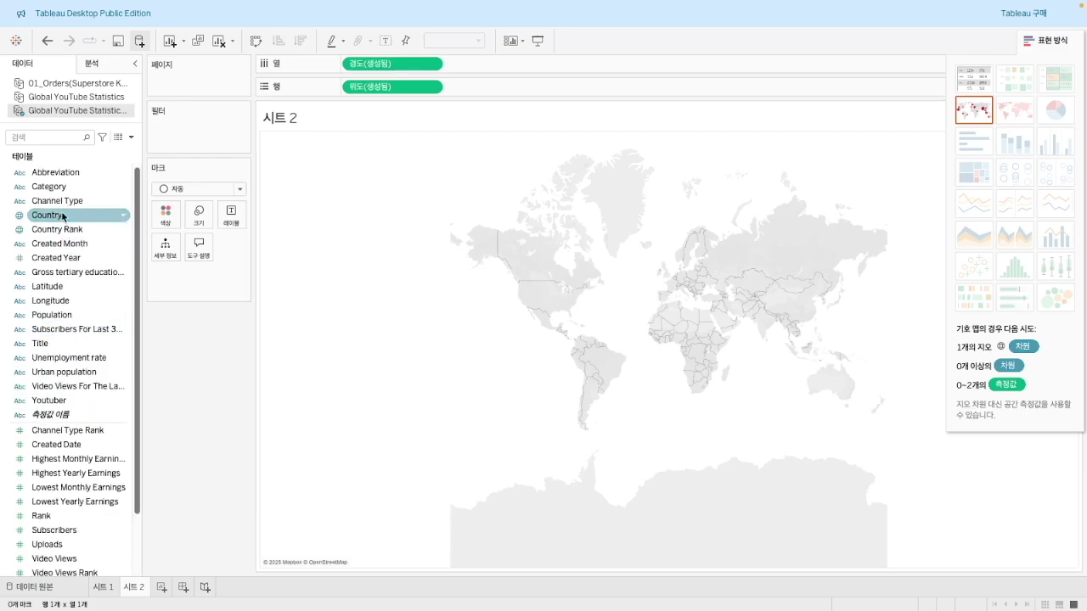
pyautogui.moveTo(62, 217); pyautogui.dragTo(181, 273)
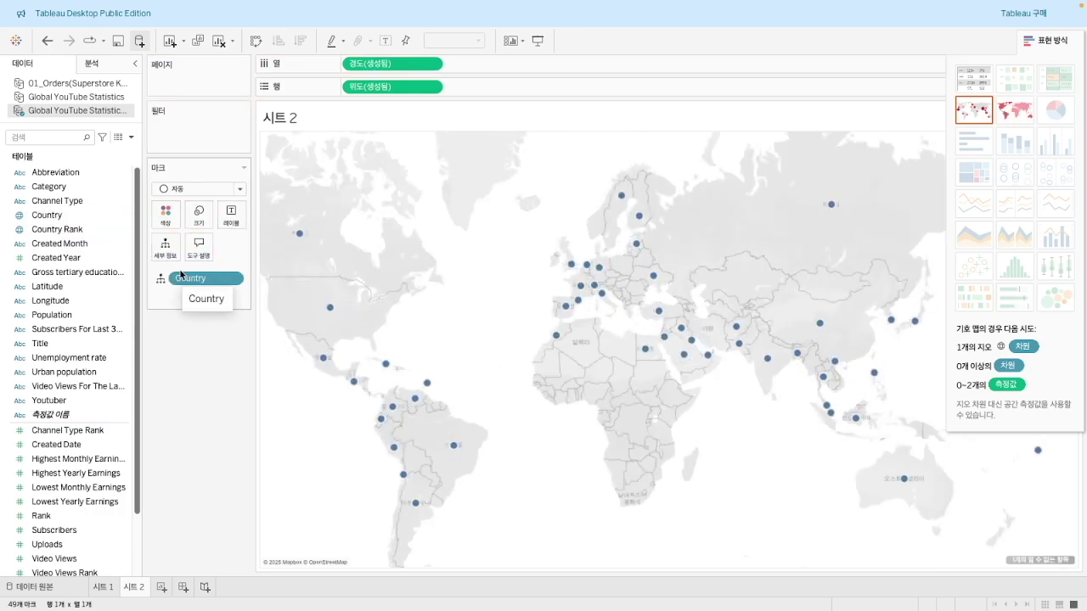
pyautogui.click(199, 193)
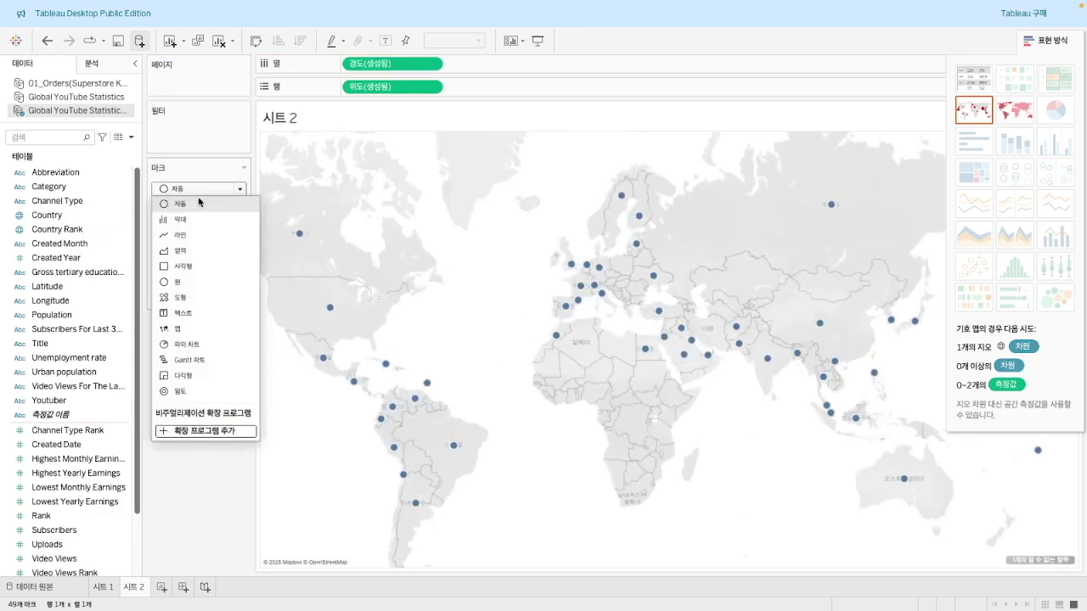
pyautogui.click(201, 332)
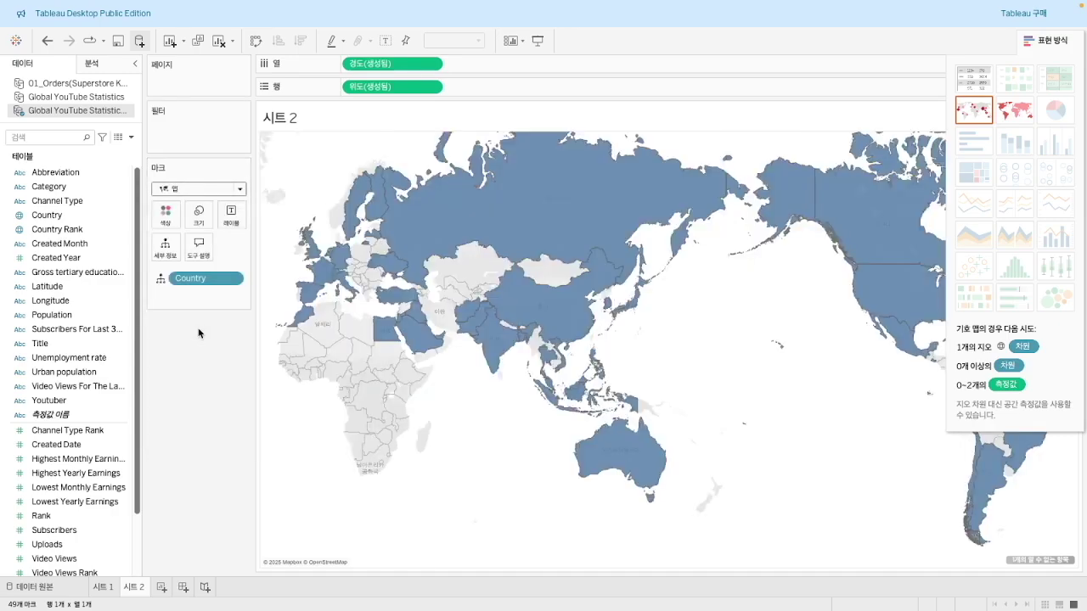
pyautogui.click(1030, 40)
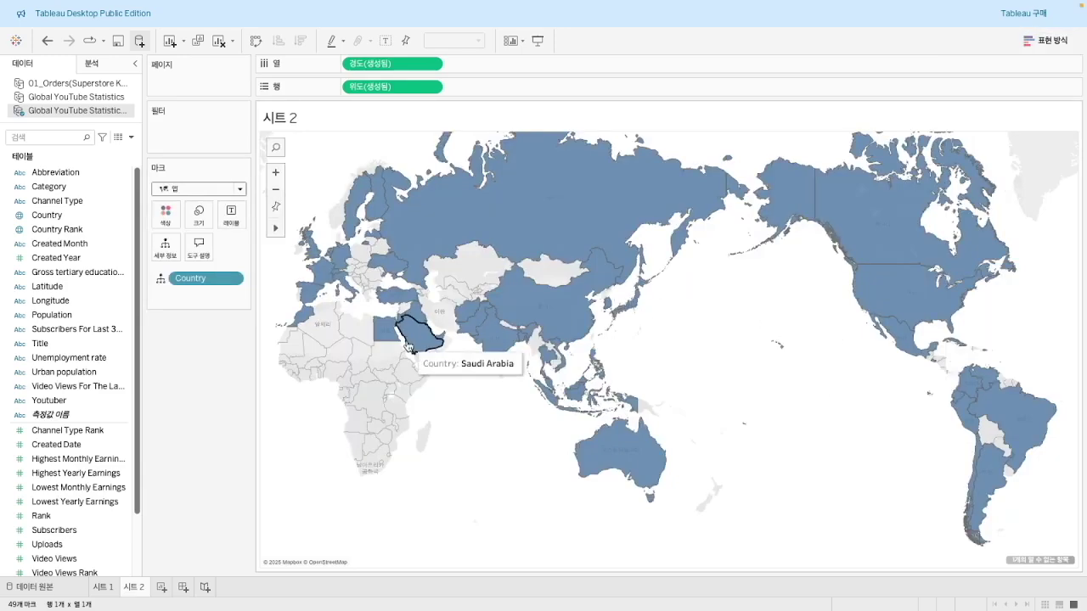
# Colour the countries on the world map by the Highest Yearly Earnings measure
pyautogui.click(53, 448)
pyautogui.scroll(-1, 54, 447)
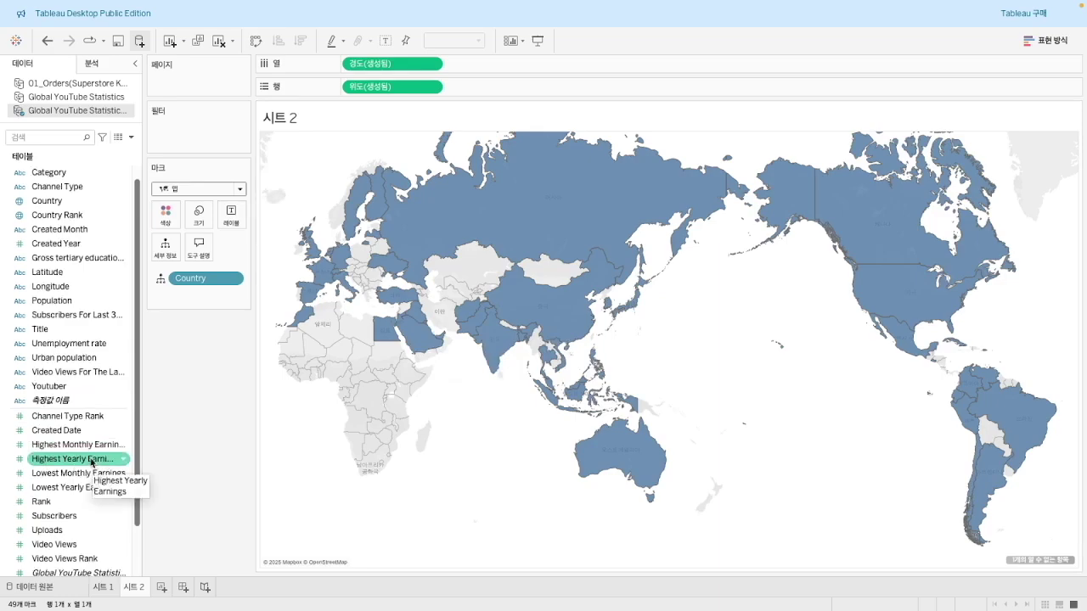
pyautogui.moveTo(82, 465); pyautogui.dragTo(166, 219)
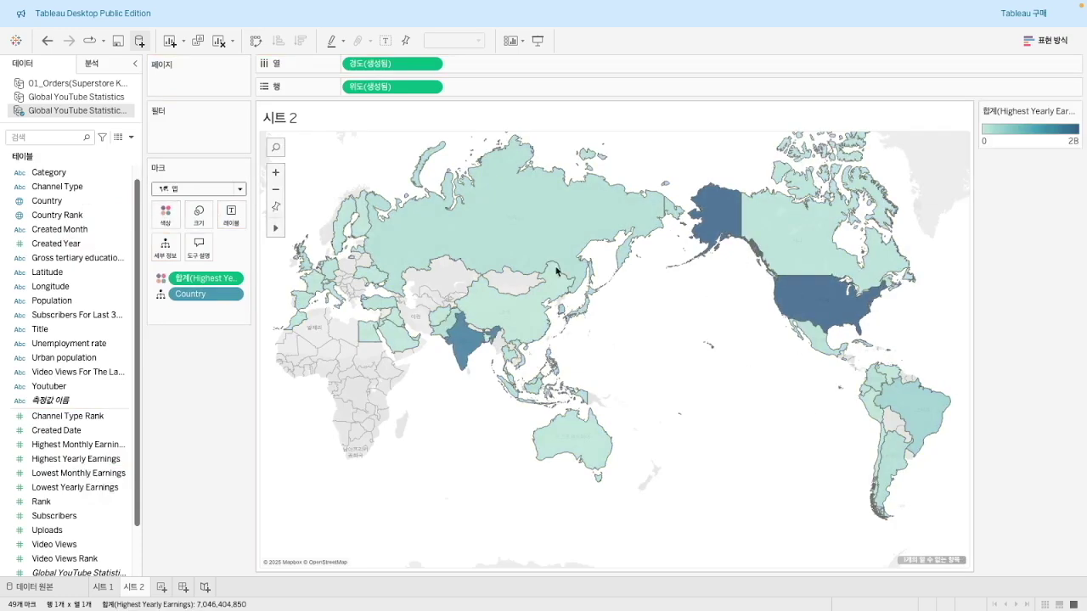
# Change the colour palette of Highest Yearly Earnings to 주황색-금색
pyautogui.click(168, 216)
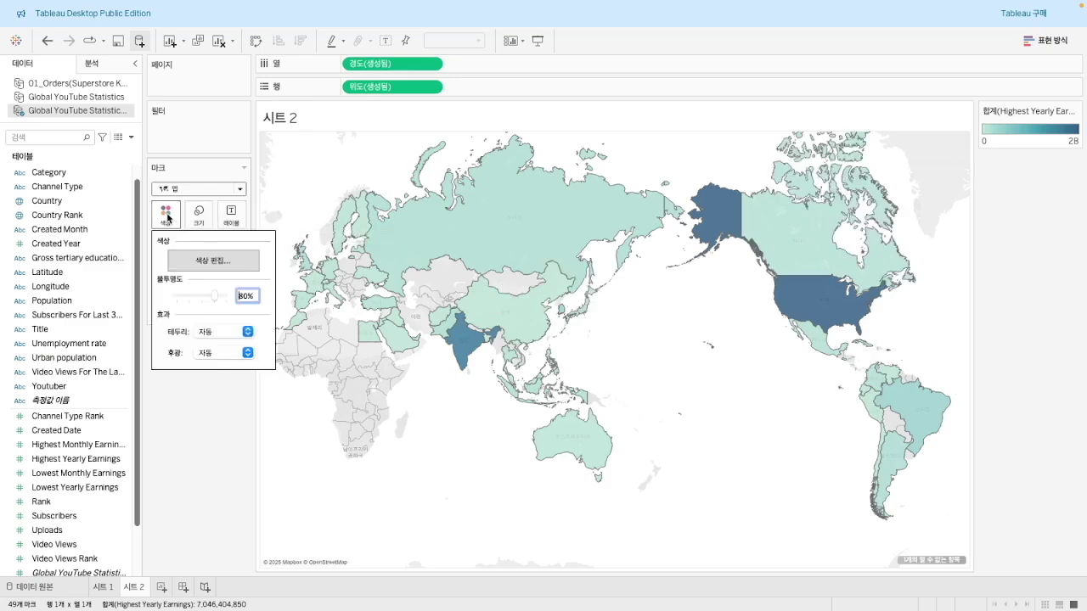
pyautogui.click(209, 264)
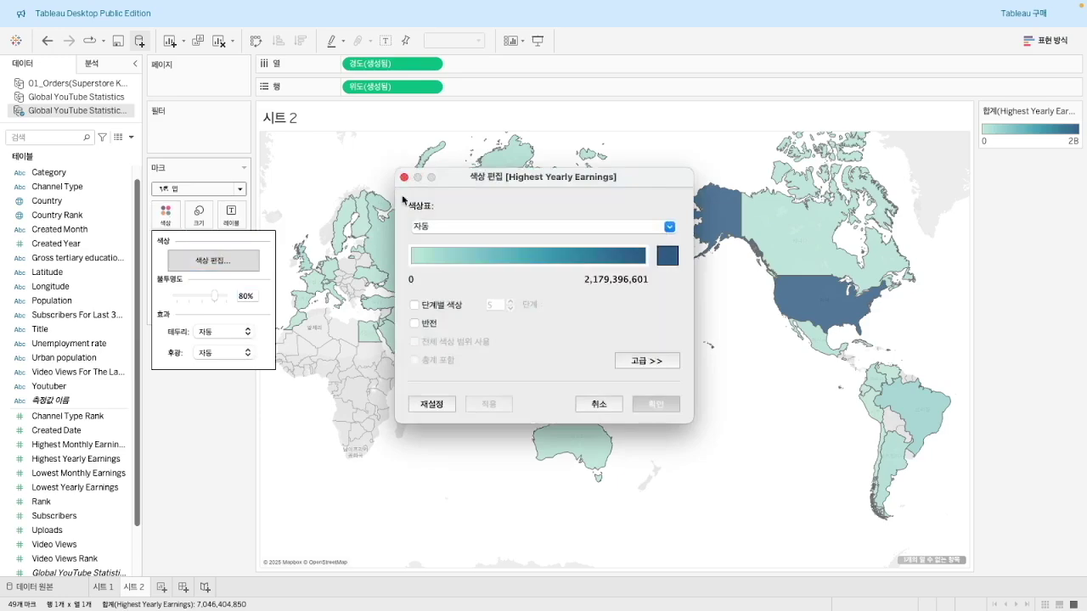
pyautogui.click(527, 228)
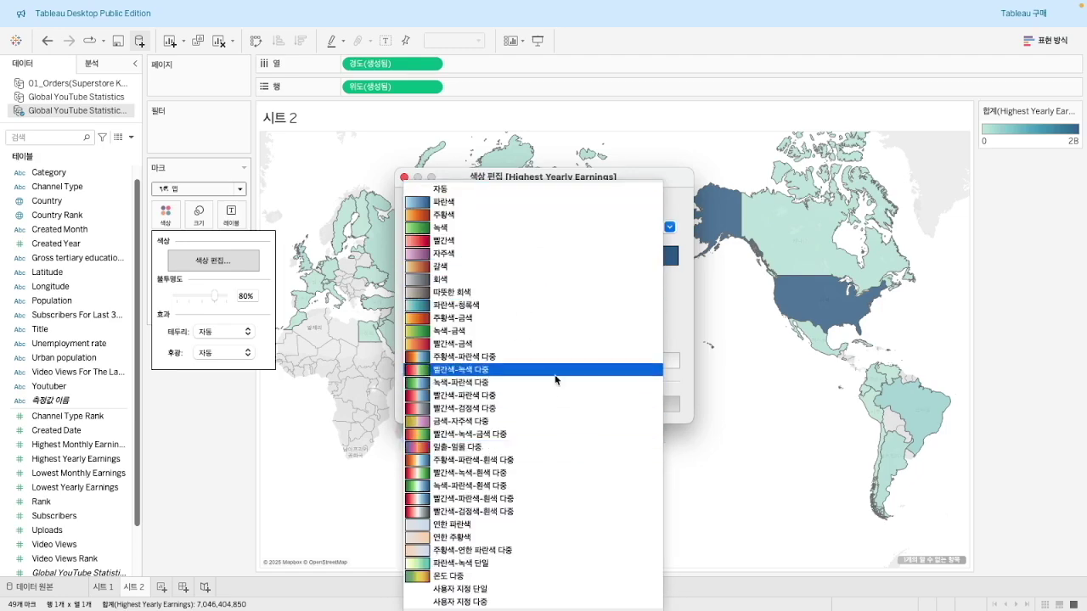
pyautogui.click(507, 317)
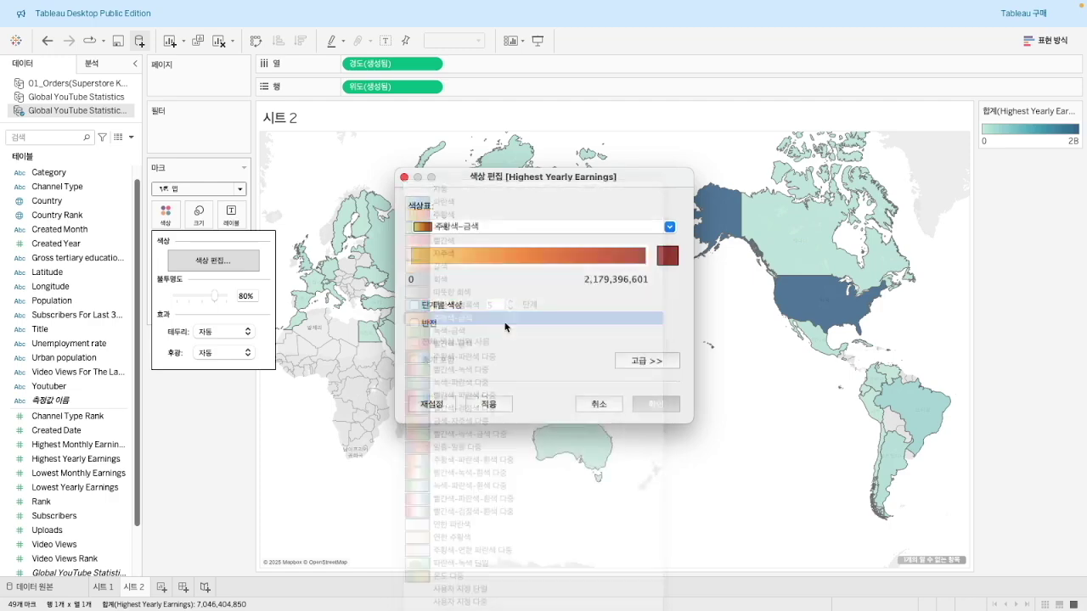
pyautogui.click(666, 405)
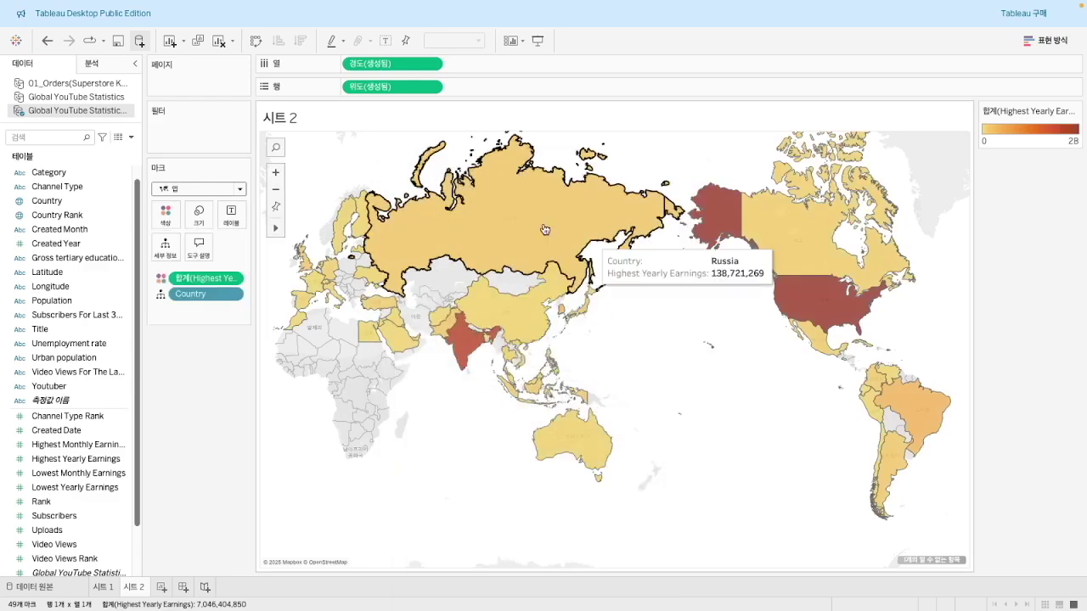
# Add Urban population to the world map's marks as detail
pyautogui.scroll(-2, 83, 432)
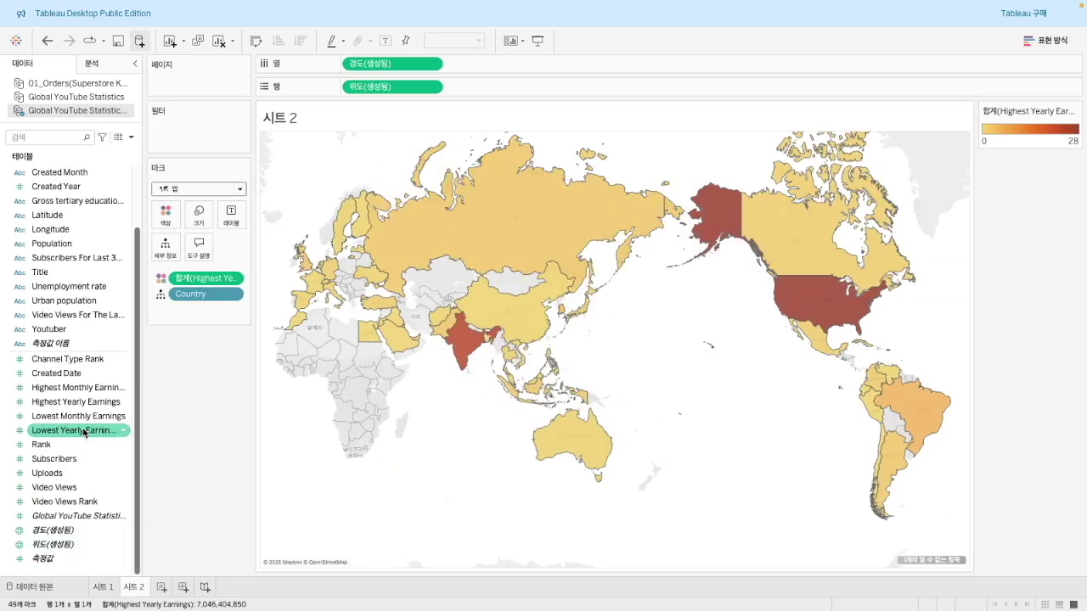
pyautogui.scroll(2, 68, 399)
pyautogui.moveTo(54, 360); pyautogui.dragTo(161, 248)
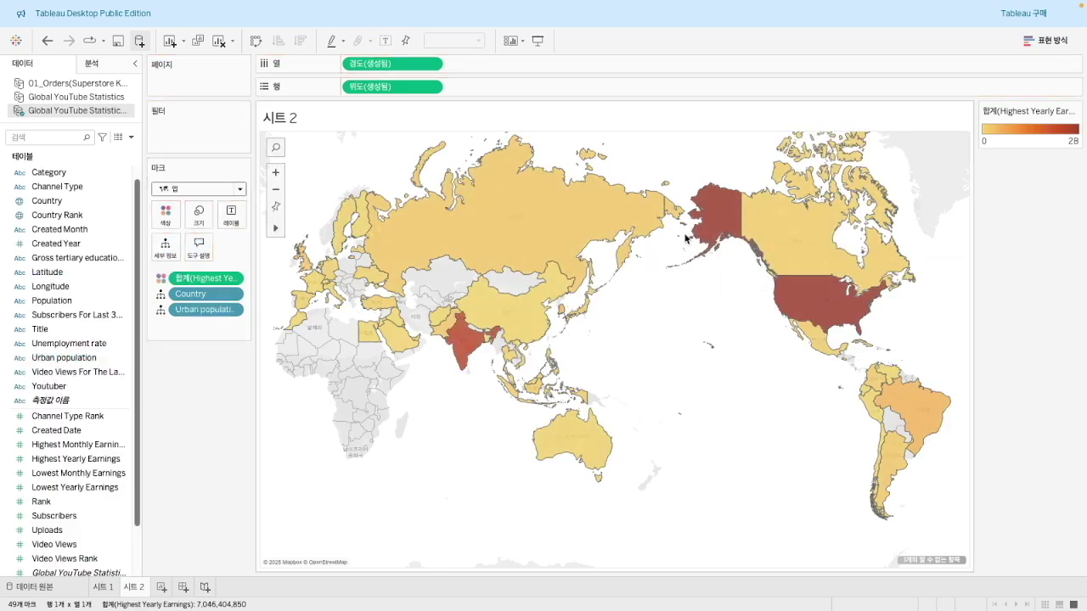
pyautogui.moveTo(546, 306)
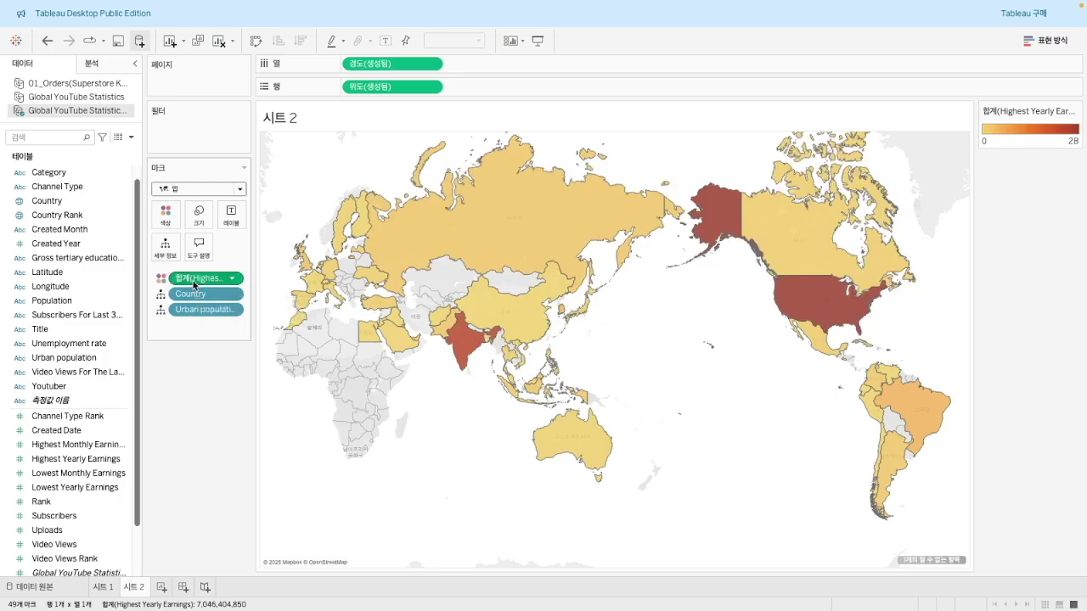
# Switch 합계(Highest Yearly Earnings) from colour to size and set the mark type to 원
pyautogui.moveTo(194, 285); pyautogui.dragTo(198, 219)
pyautogui.click(202, 190)
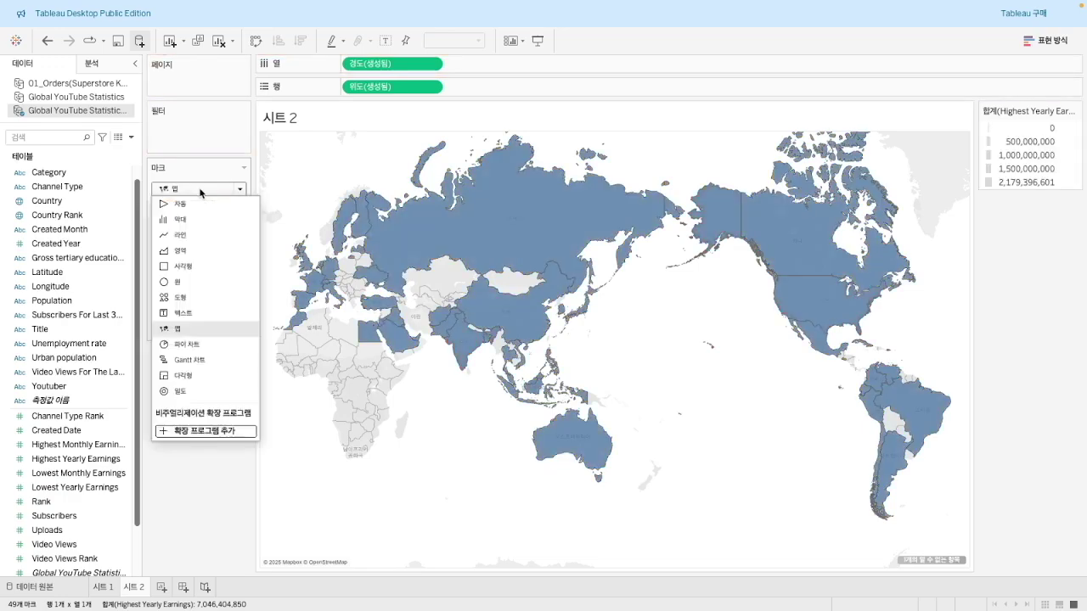
pyautogui.click(193, 284)
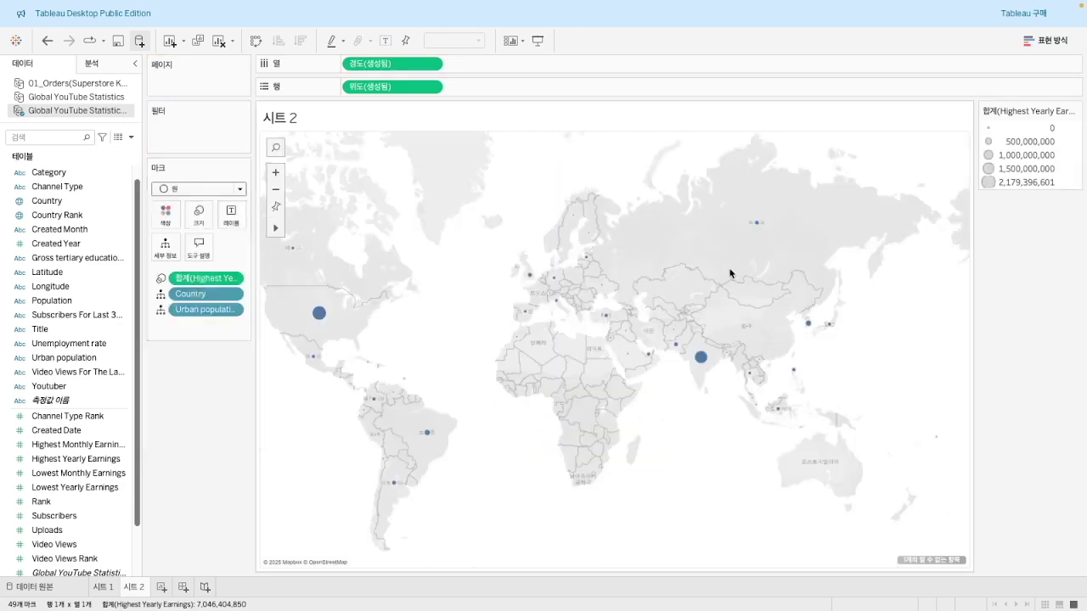
pyautogui.moveTo(320, 326)
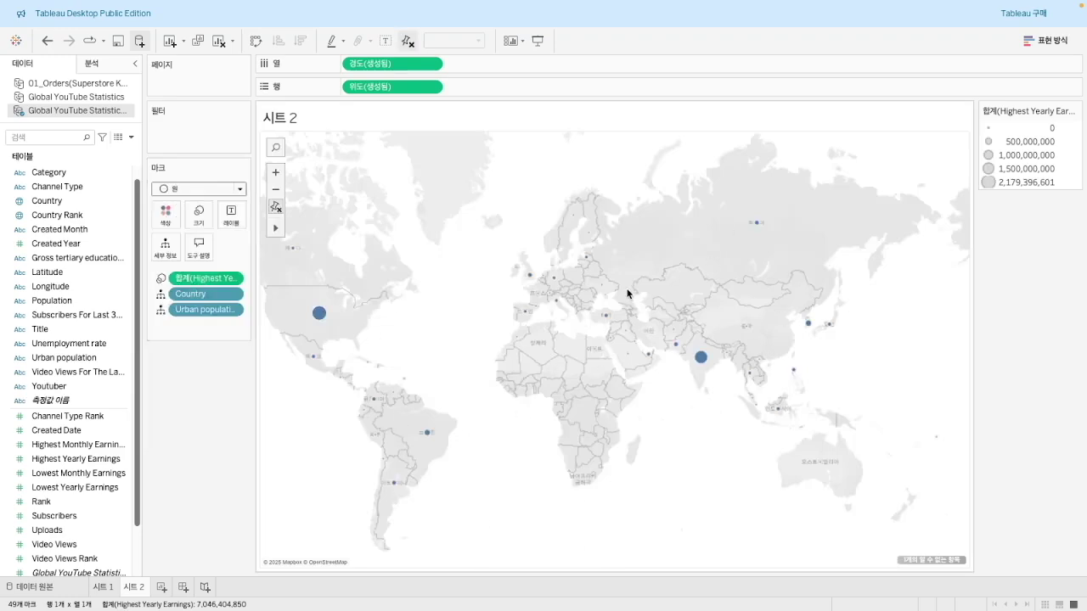
# Enlarge the circle marks on the world map so that differences between countries stand out
pyautogui.click(193, 213)
pyautogui.moveTo(226, 248); pyautogui.dragTo(272, 246)
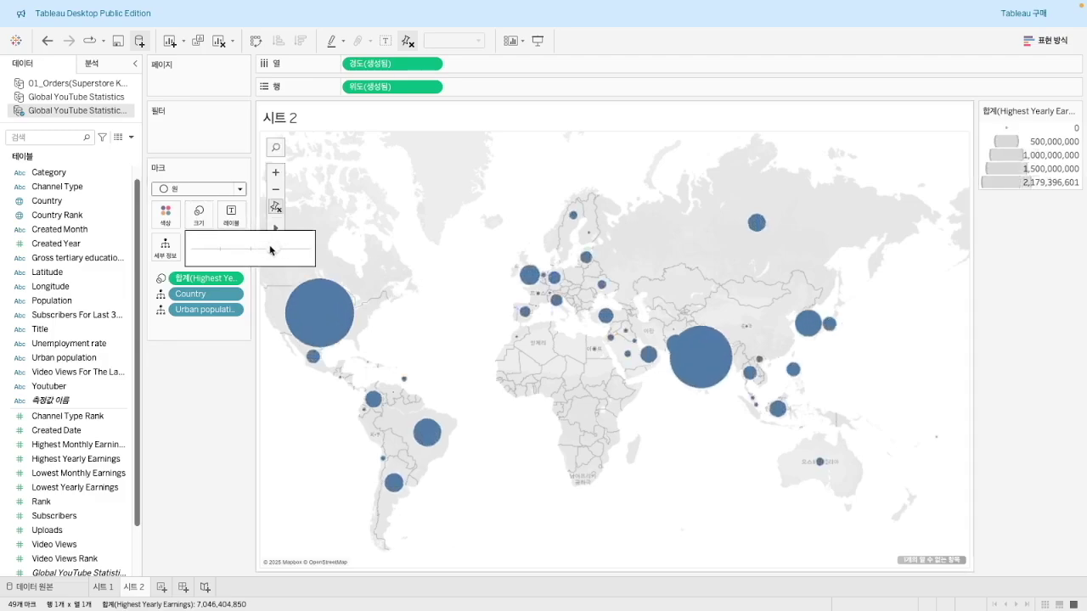
pyautogui.click(444, 314)
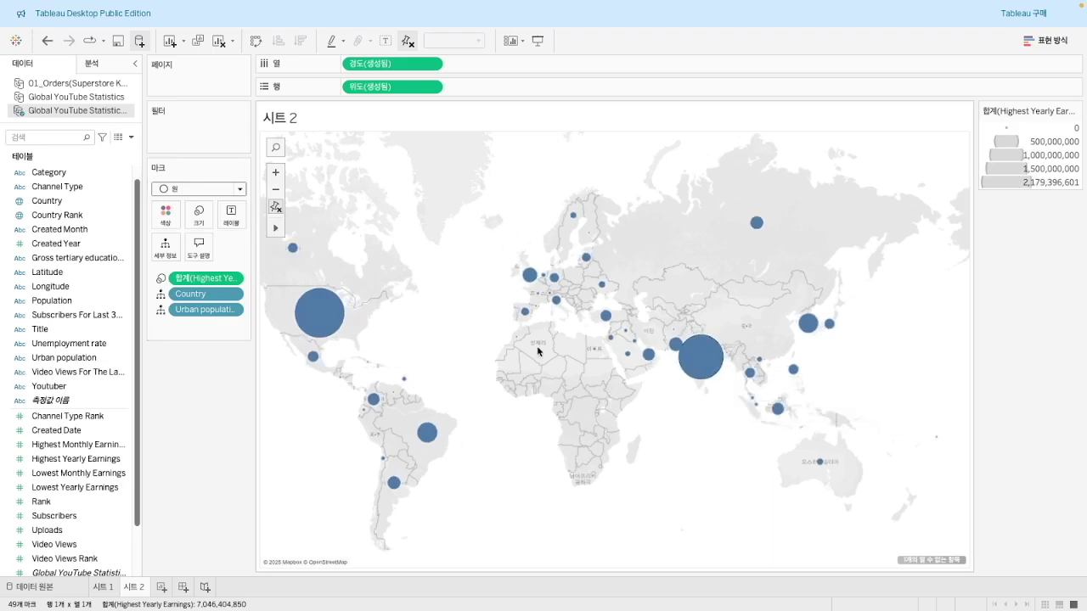
pyautogui.moveTo(376, 405)
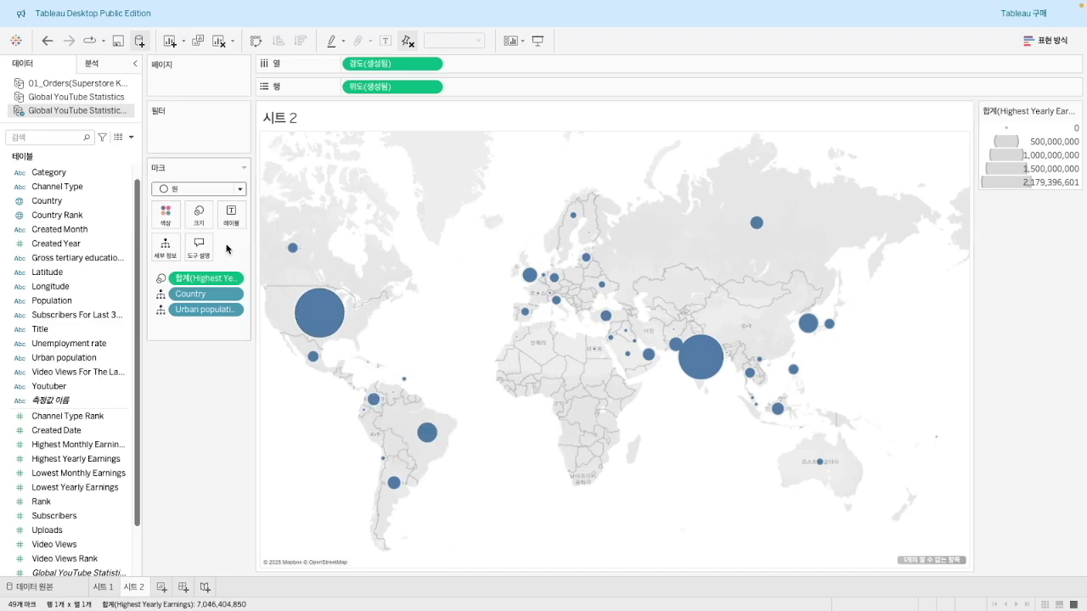
# Try orange for the circle marks, and settle on green as their colour
pyautogui.click(166, 214)
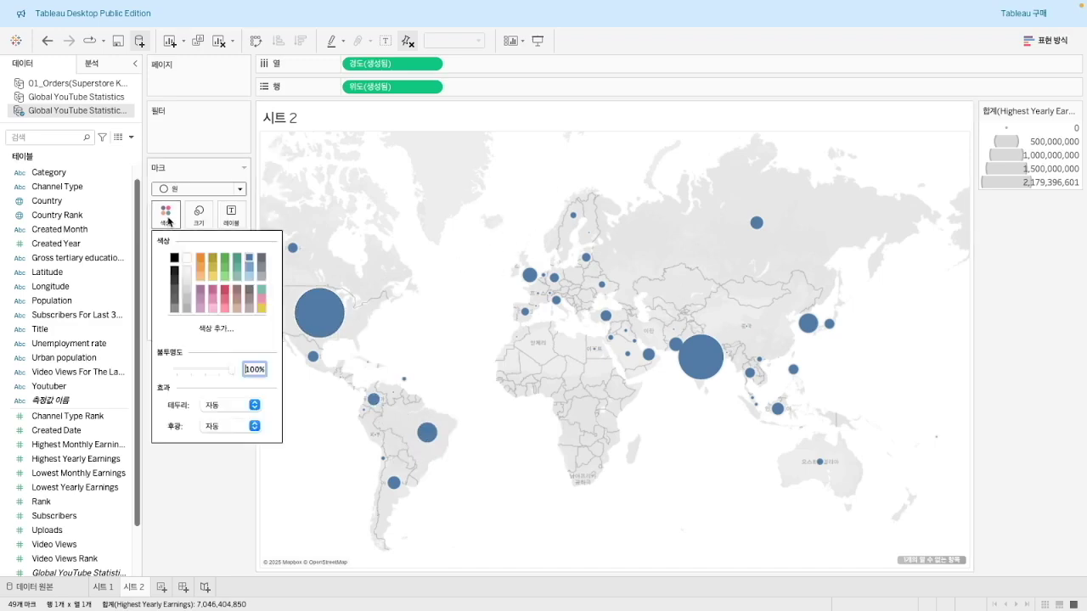
pyautogui.click(201, 270)
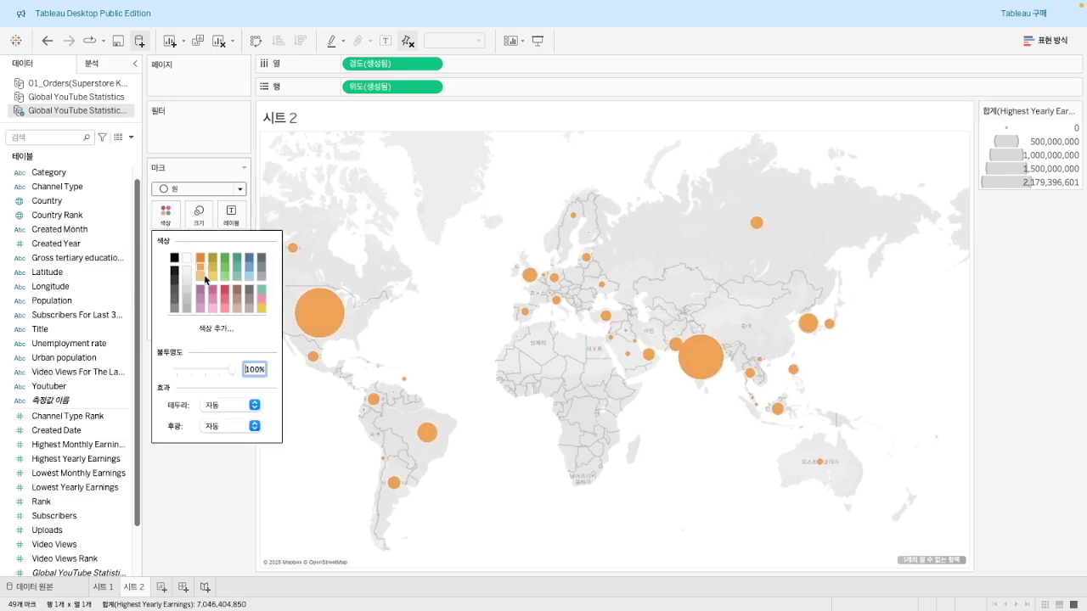
pyautogui.click(225, 267)
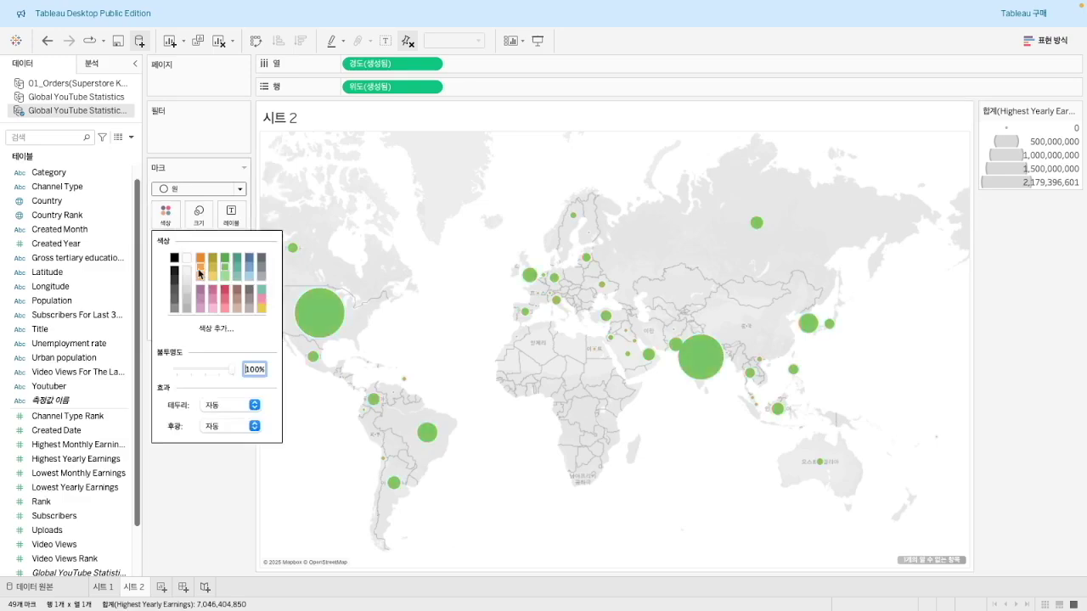
pyautogui.click(407, 371)
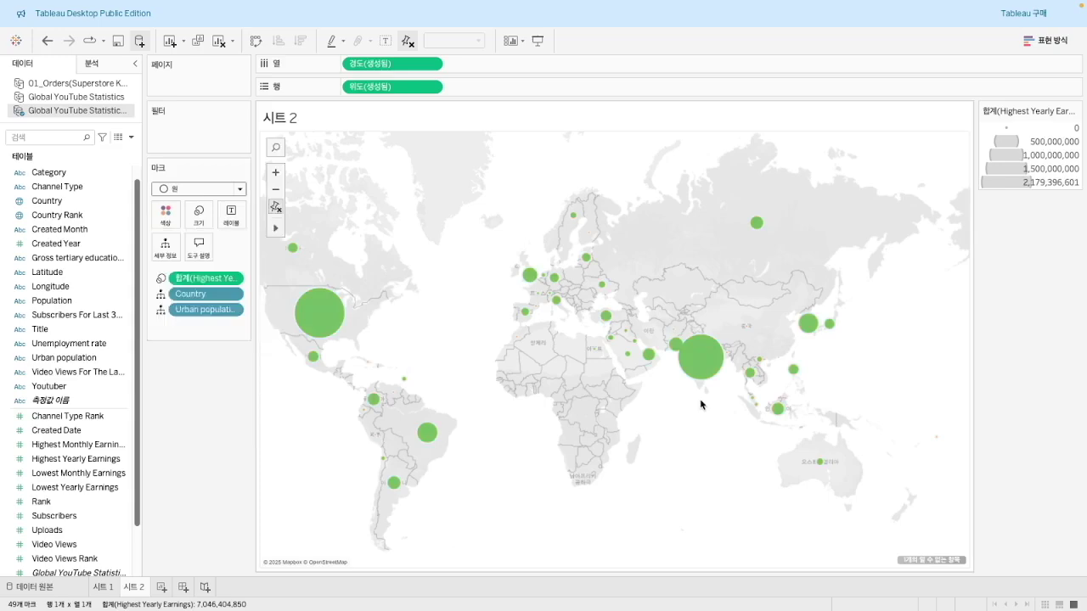